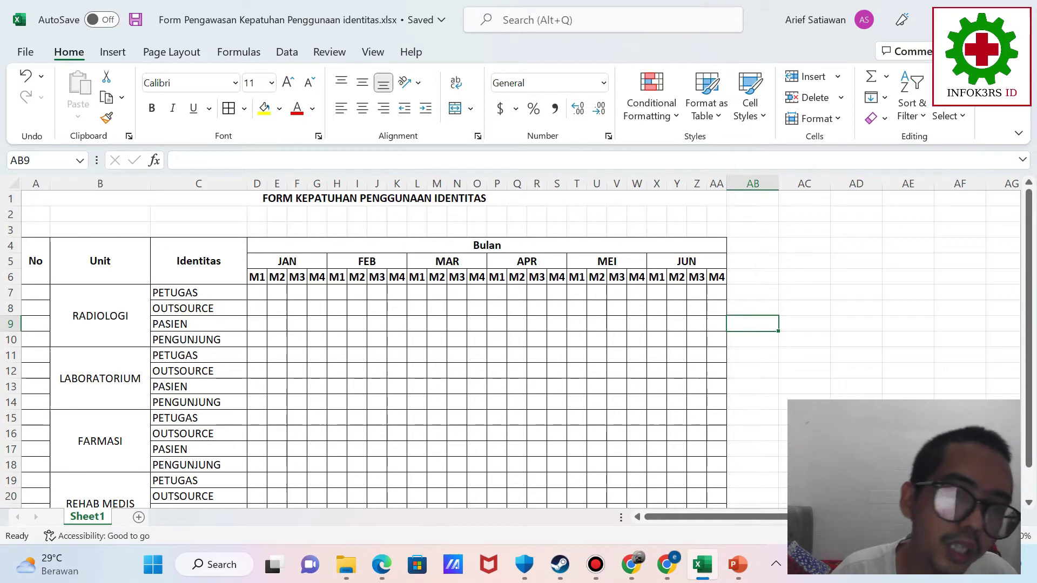
Examine the form's month and week headers, the unit groups and the identity categories listed under each unit
{"action": "left_click", "coordinate": [317, 309]}
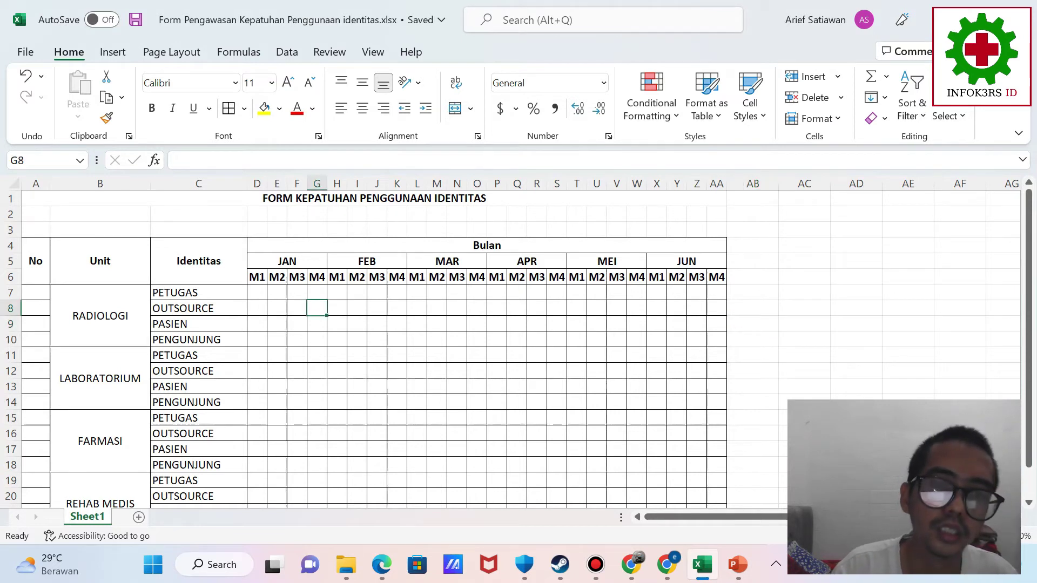
{"action": "left_click", "coordinate": [287, 262]}
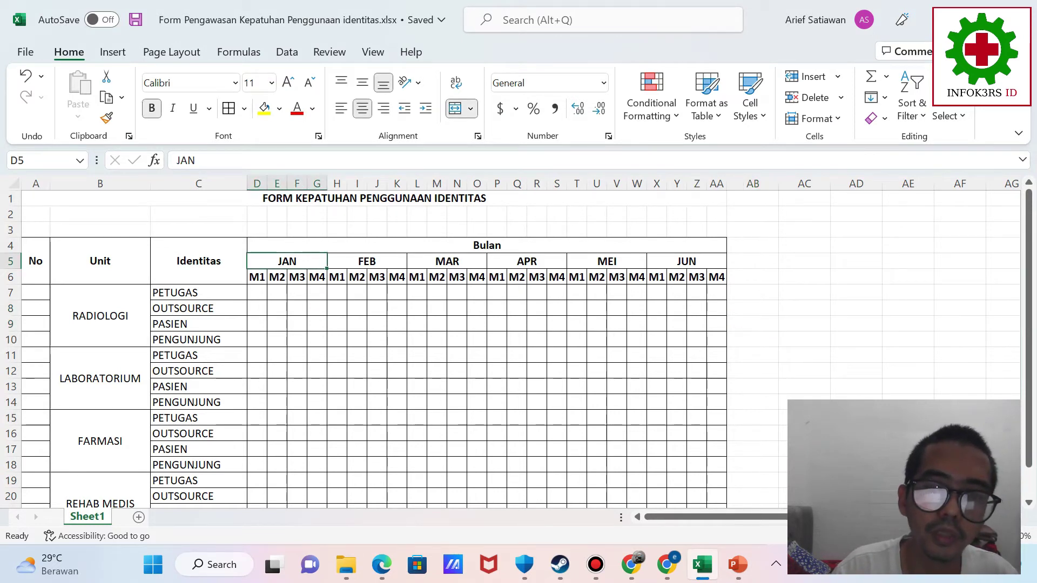
{"action": "left_click", "coordinate": [317, 277]}
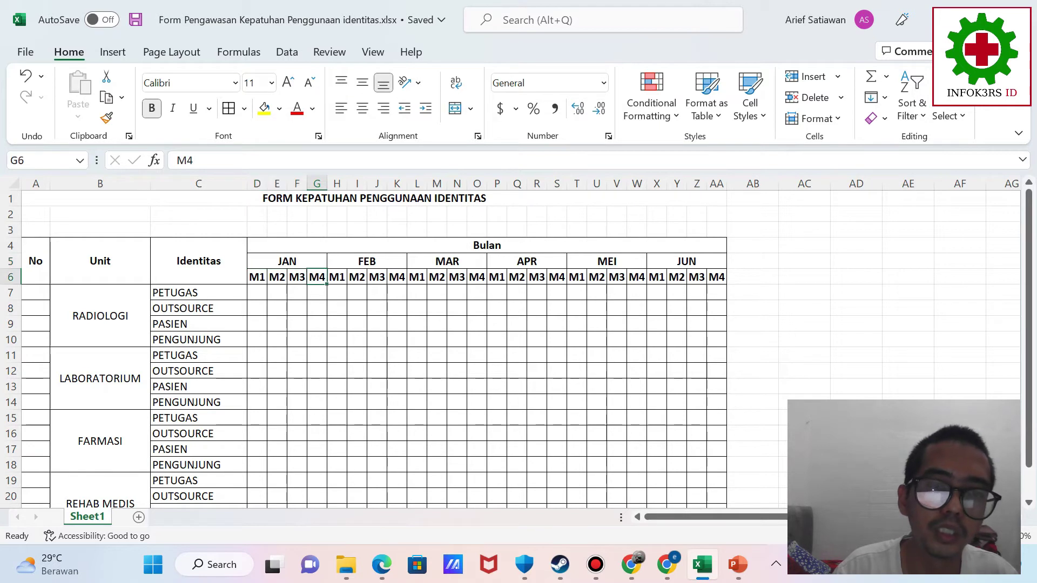
{"action": "scroll", "coordinate": [486, 345], "scroll_direction": "down", "scroll_amount": 2}
{"action": "left_click_drag", "start_coordinate": [100, 221], "coordinate": [99, 410]}
{"action": "left_click", "coordinate": [100, 284]}
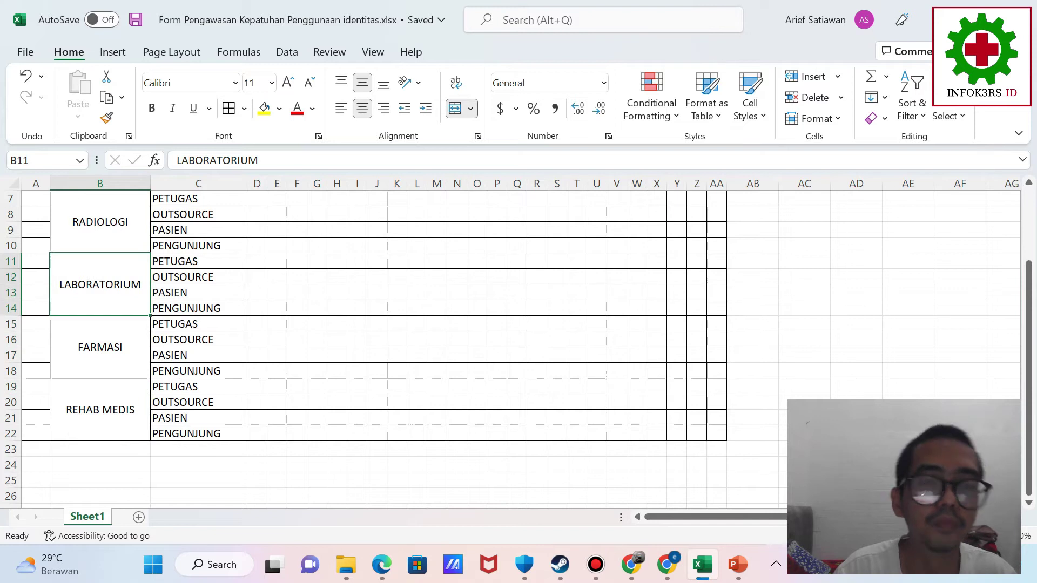
{"action": "scroll", "coordinate": [378, 346], "scroll_direction": "up", "scroll_amount": 2}
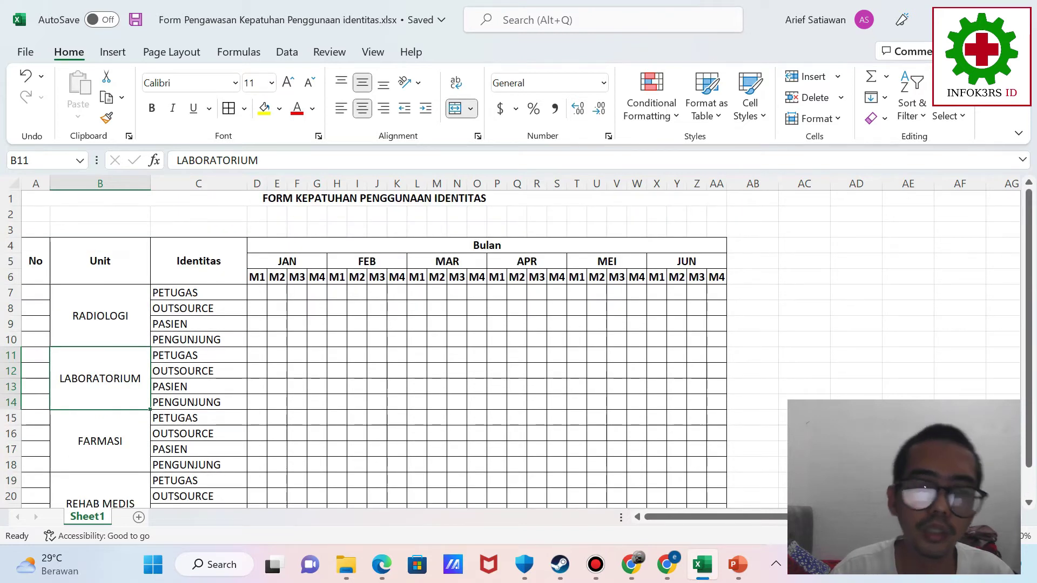
{"action": "left_click", "coordinate": [99, 316]}
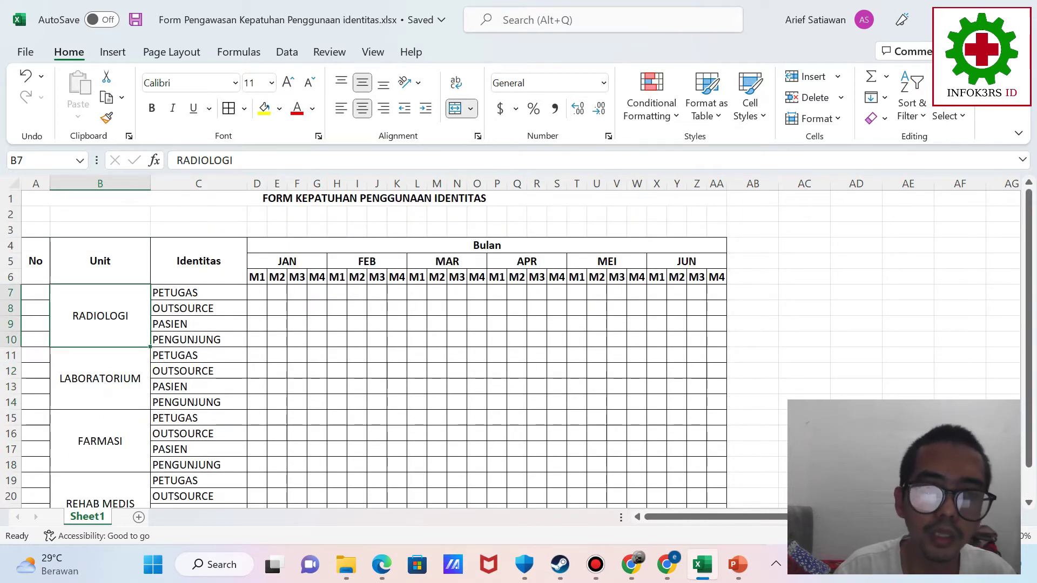
{"action": "left_click", "coordinate": [198, 293]}
{"action": "left_click", "coordinate": [198, 324]}
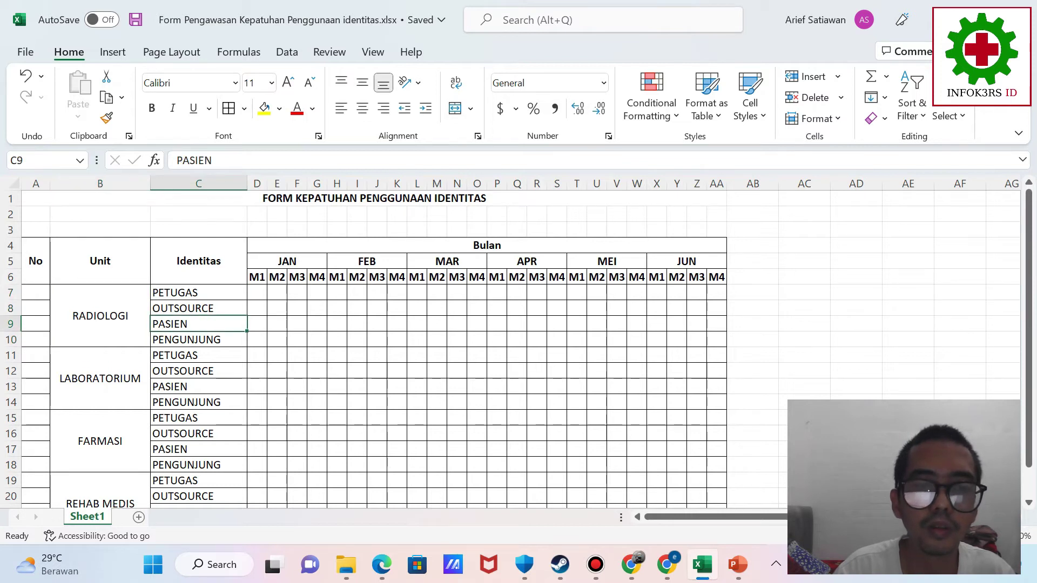
{"action": "left_click", "coordinate": [198, 340]}
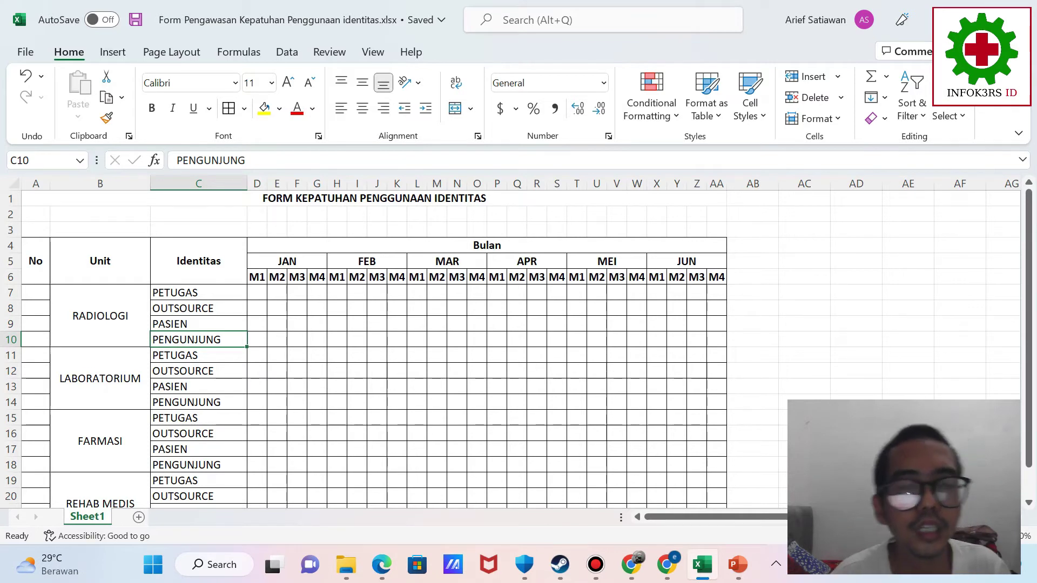
{"action": "scroll", "coordinate": [378, 345], "scroll_direction": "down", "scroll_amount": 3}
{"action": "scroll", "coordinate": [378, 346], "scroll_direction": "up", "scroll_amount": 3}
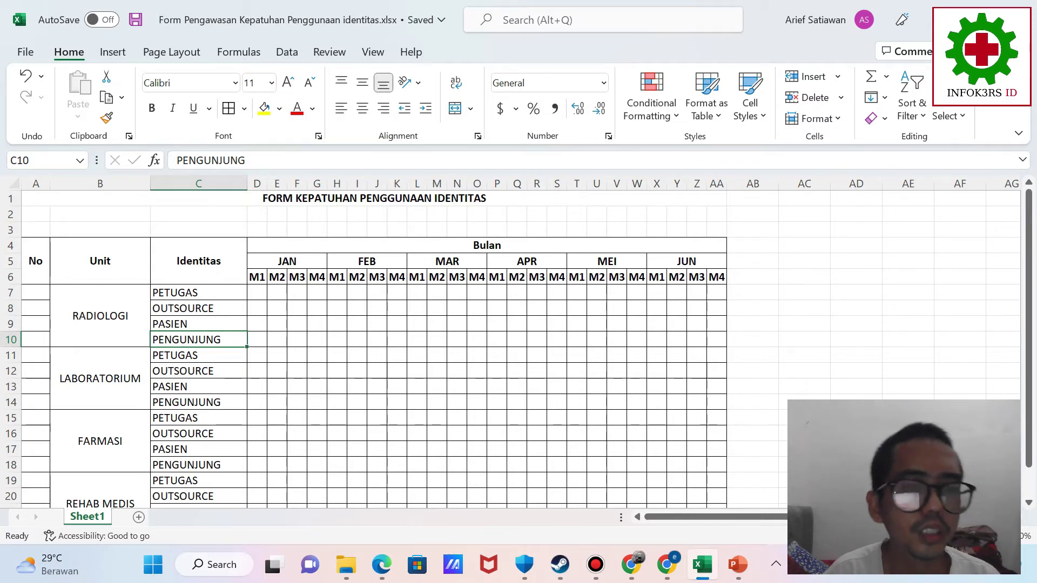
Fill cell D7, the JAN M1 cell for RADIOLOGI's PETUGAS row, with yellow and replace that fill with black
{"action": "left_click", "coordinate": [198, 292]}
{"action": "left_click", "coordinate": [257, 293]}
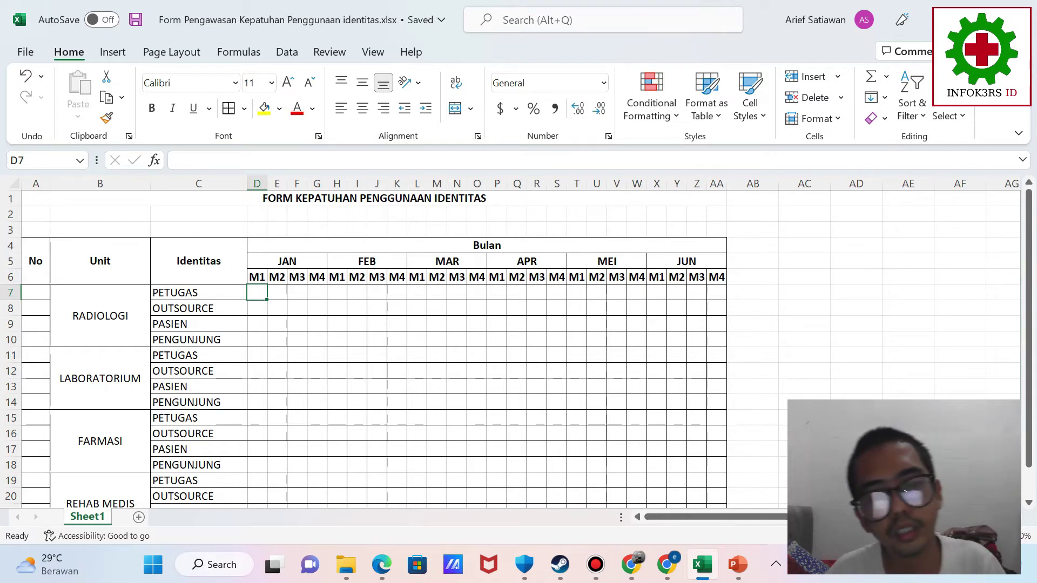
{"action": "left_click", "coordinate": [264, 108]}
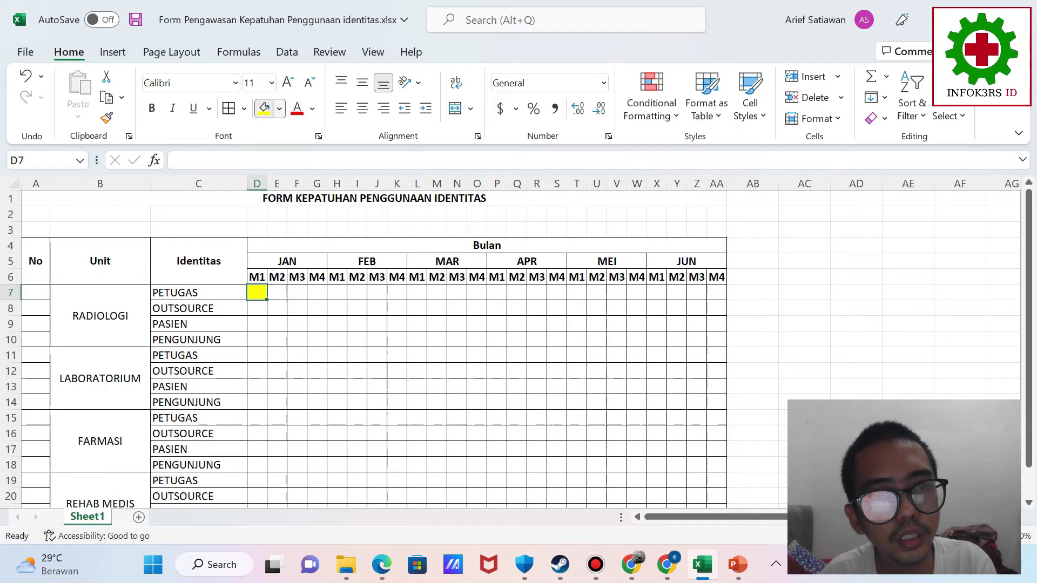
{"action": "left_click", "coordinate": [279, 108]}
{"action": "left_click", "coordinate": [277, 150]}
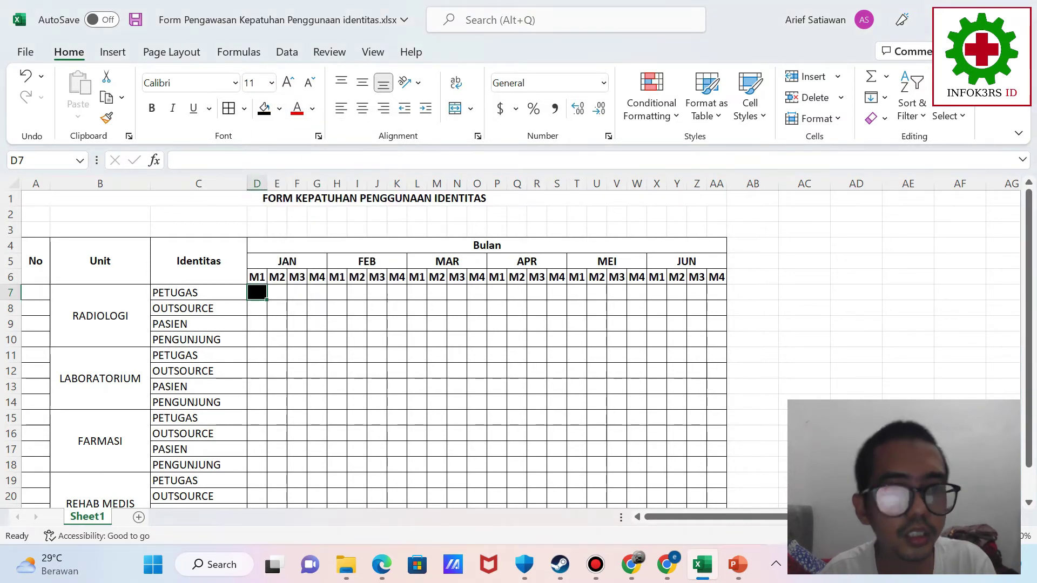
{"action": "left_click", "coordinate": [257, 308]}
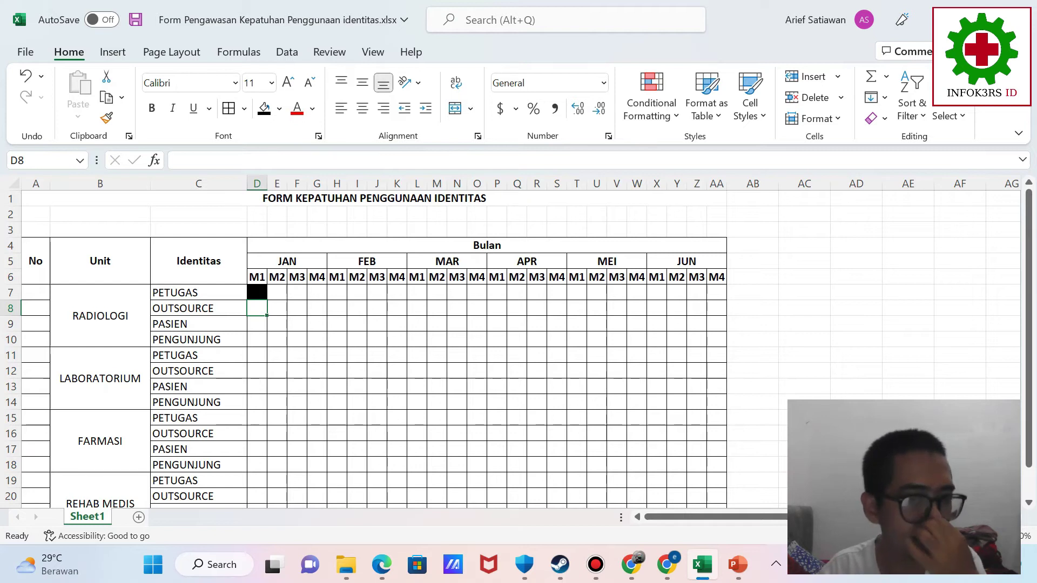
{"action": "left_click", "coordinate": [257, 292]}
{"action": "left_click", "coordinate": [257, 308]}
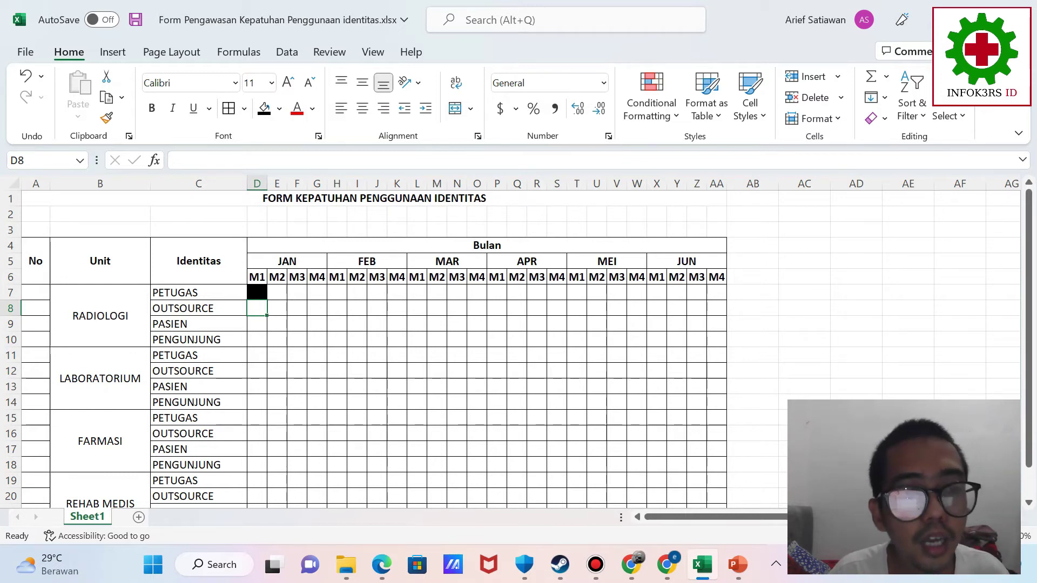
{"action": "left_click", "coordinate": [257, 324]}
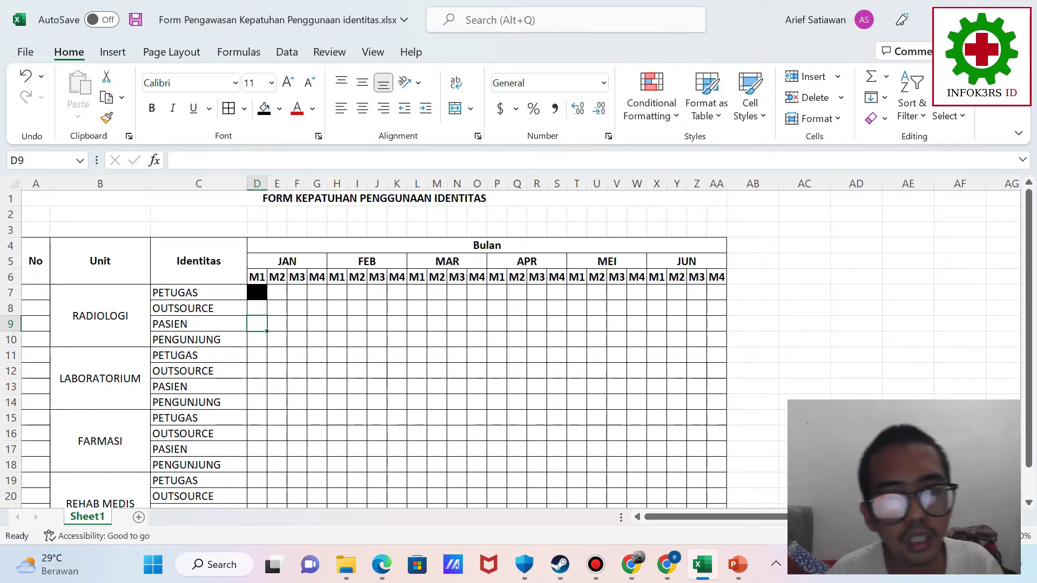
{"action": "left_click", "coordinate": [297, 293]}
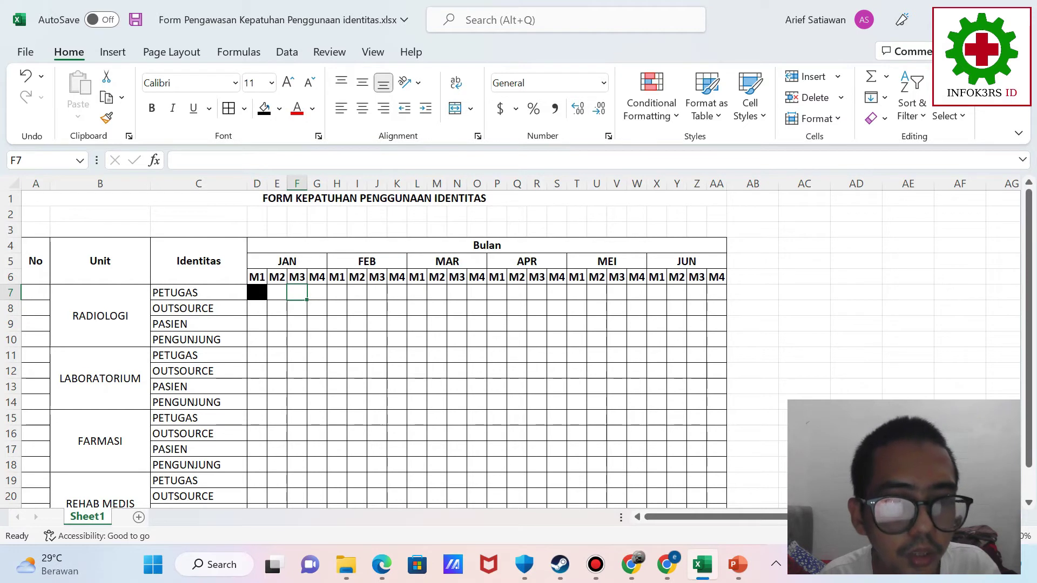
{"action": "left_click", "coordinate": [317, 292]}
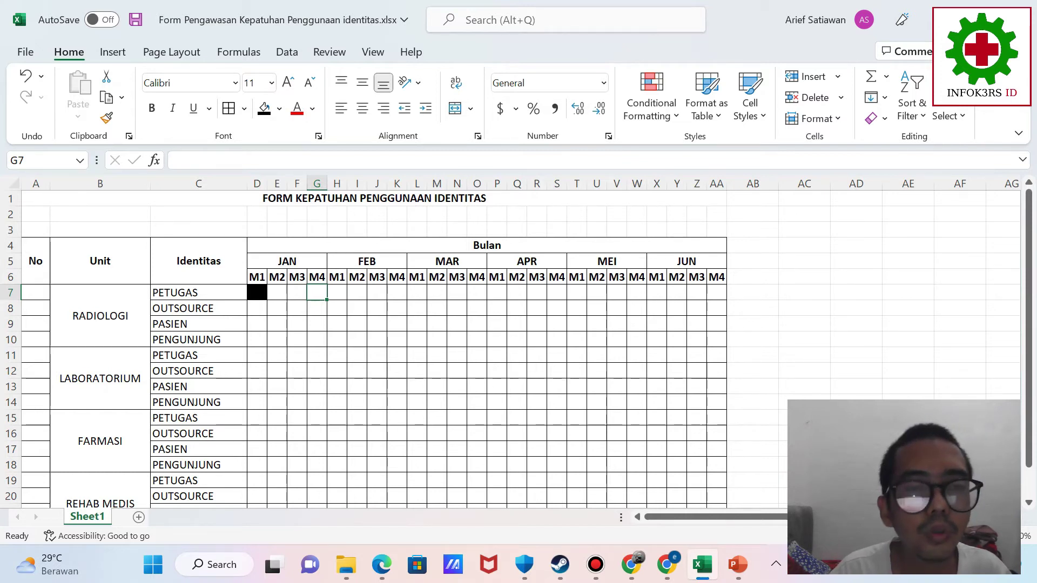
Set the fill color of cell D7 to white
{"action": "left_click", "coordinate": [257, 293]}
{"action": "left_click", "coordinate": [279, 108]}
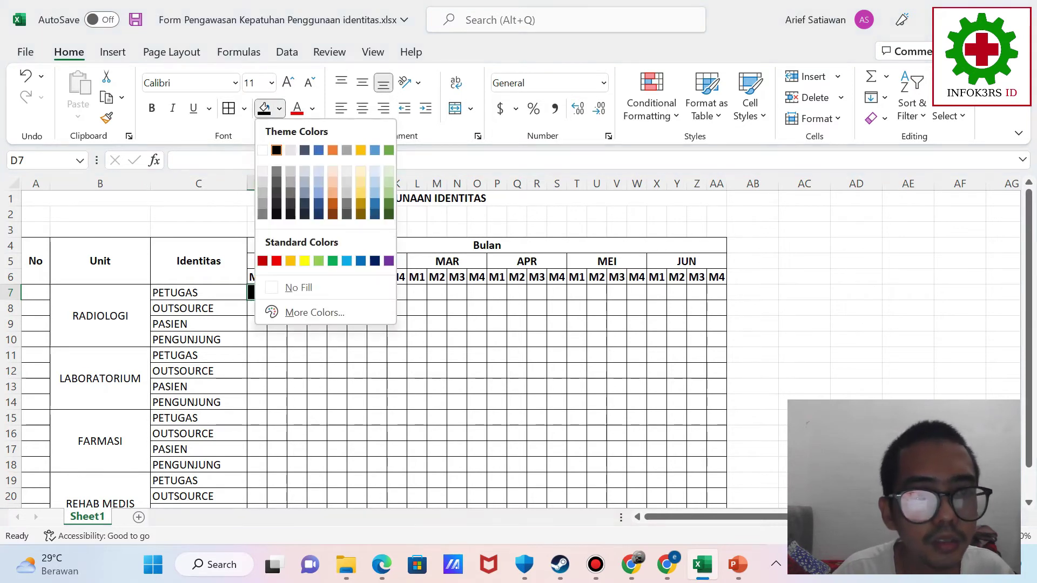
{"action": "left_click", "coordinate": [263, 150]}
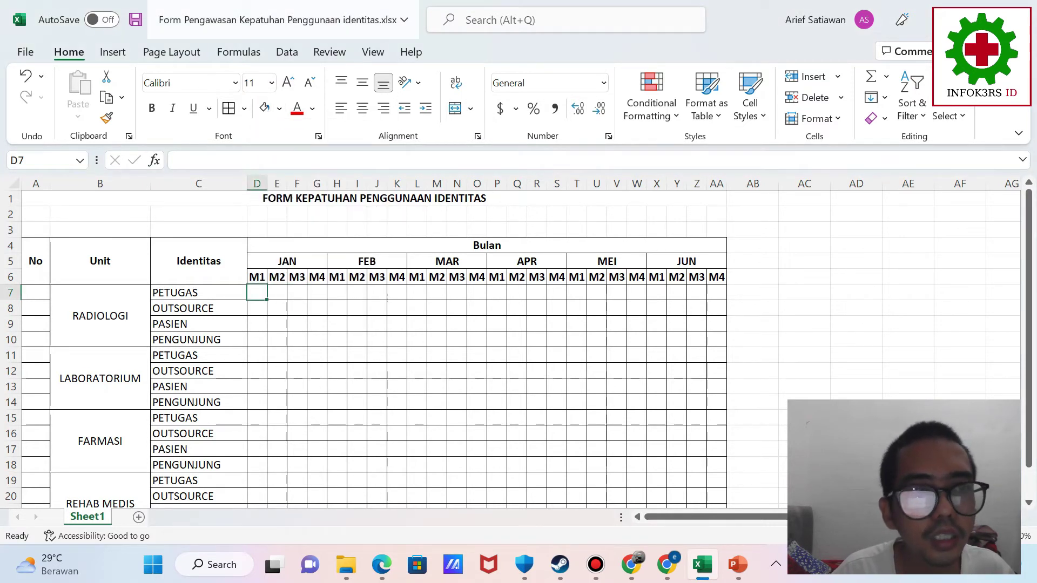
Insert the Wingdings 2 check mark symbol (character code 80) into cell D7
{"action": "left_click", "coordinate": [113, 53]}
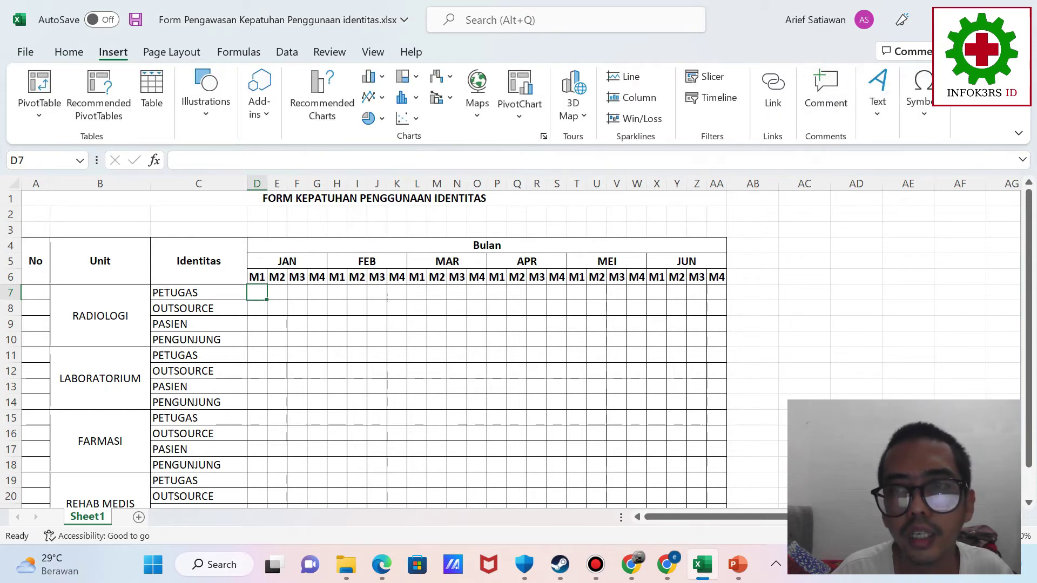
{"action": "left_click", "coordinate": [923, 102]}
{"action": "left_click", "coordinate": [965, 165]}
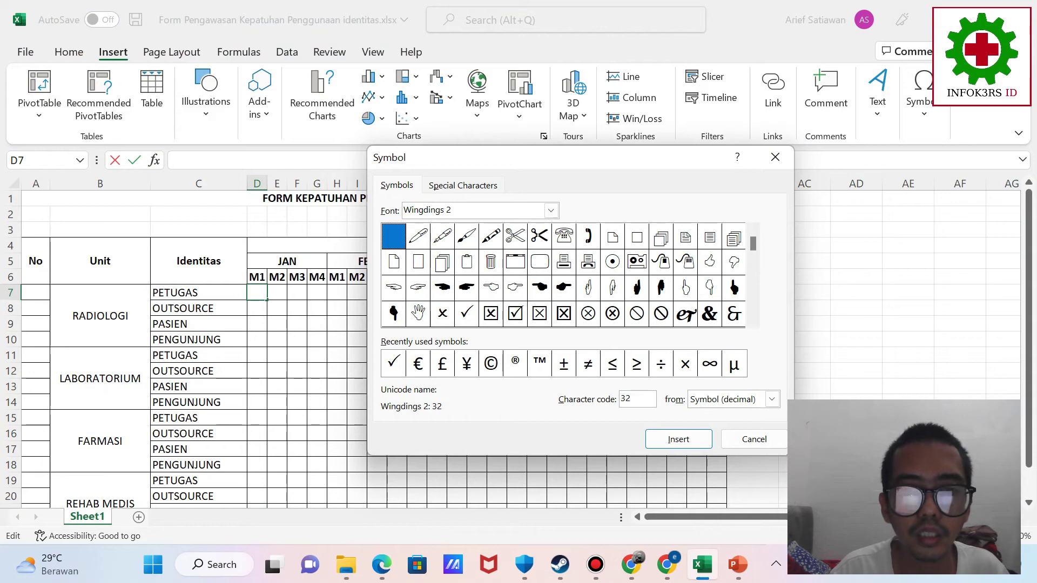
{"action": "left_click", "coordinate": [394, 363]}
{"action": "left_click", "coordinate": [678, 439]}
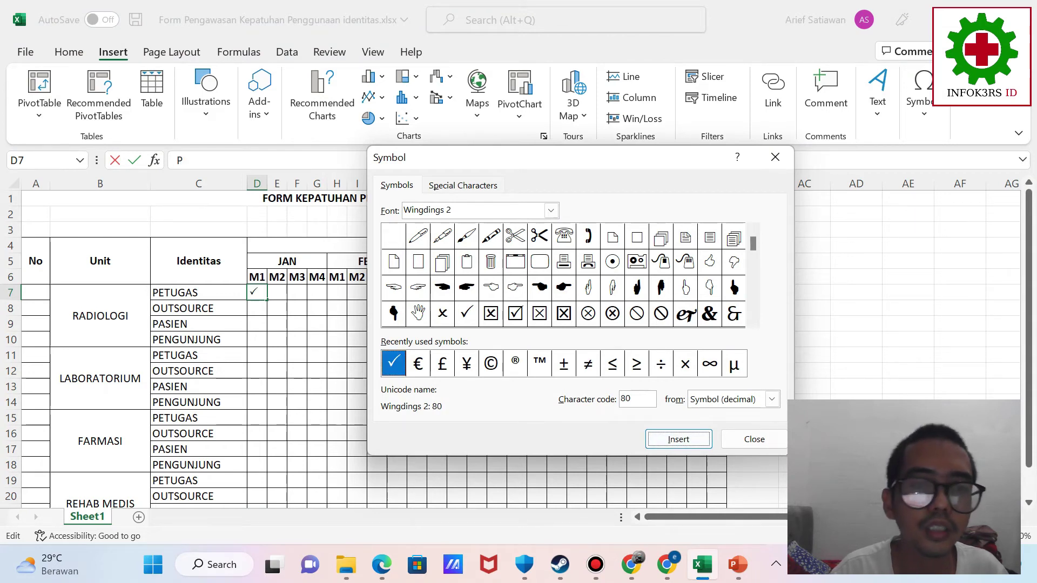
{"action": "left_click", "coordinate": [754, 439]}
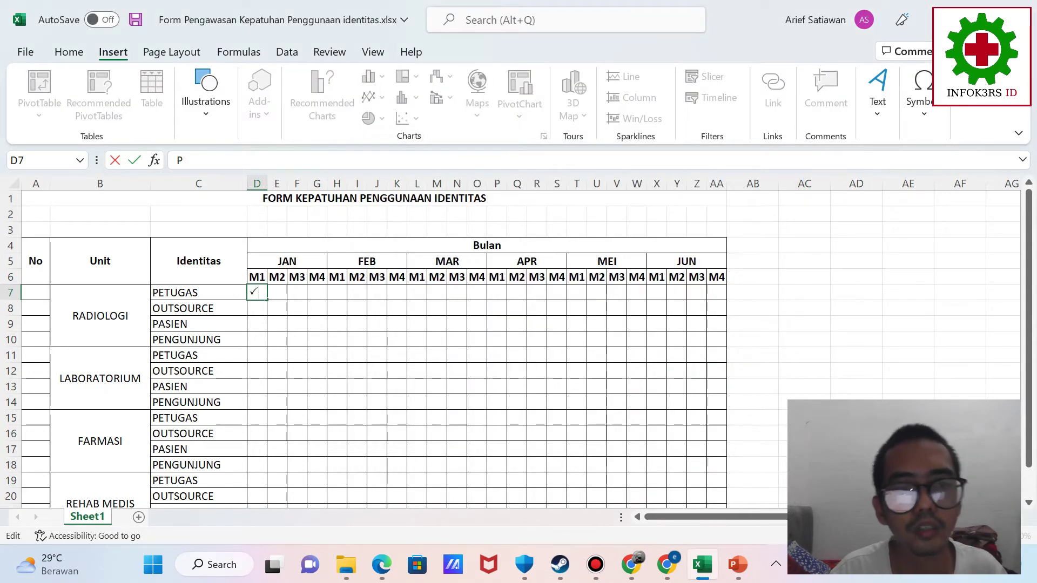
{"action": "key", "text": "ctrl+Return"}
Copy the check mark from D7 into every week cell of all four units, covering D7:AA22
{"action": "left_click_drag", "start_coordinate": [266, 299], "coordinate": [729, 459]}
{"action": "left_click", "coordinate": [536, 354]}
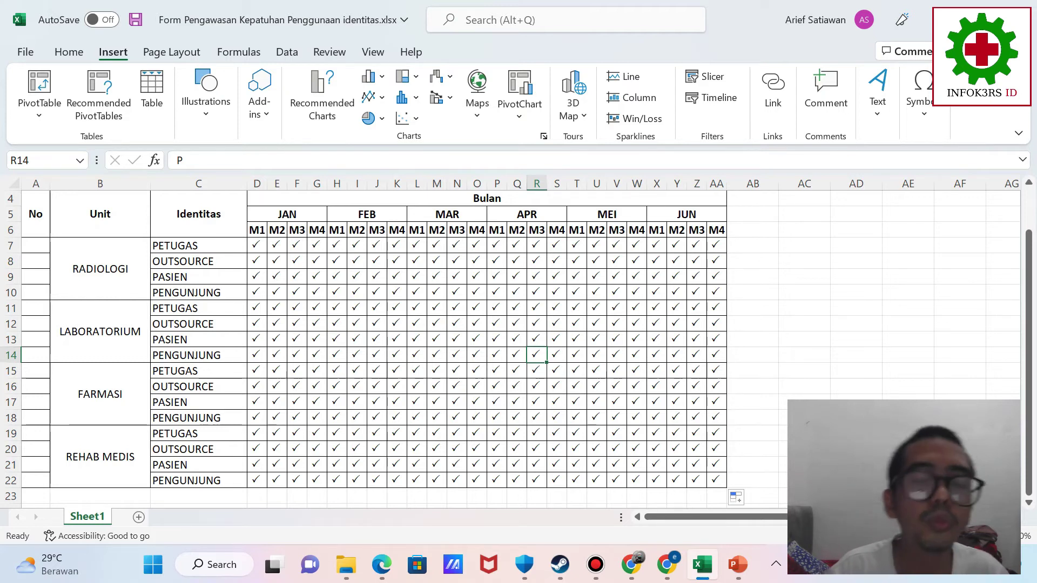
{"action": "scroll", "coordinate": [378, 346], "scroll_direction": "up", "scroll_amount": 1}
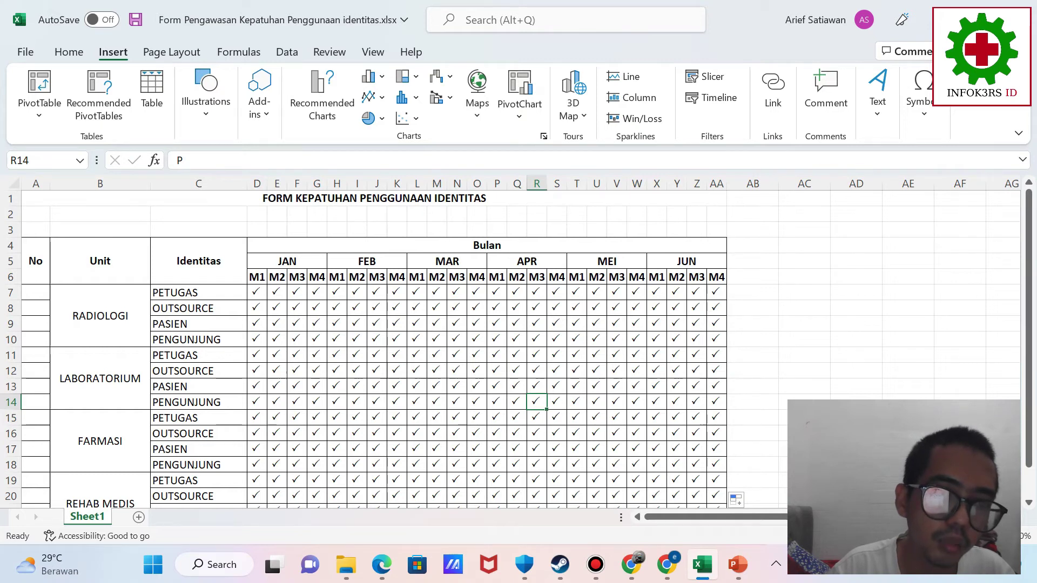
Try replacing the check mark in cell D7 with the number 7
{"action": "left_click", "coordinate": [198, 293]}
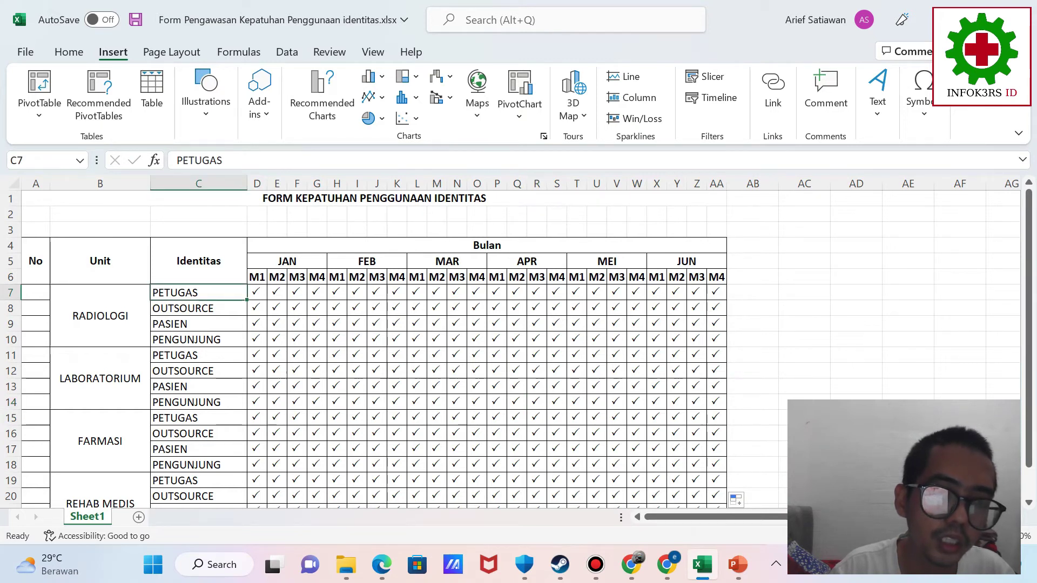
{"action": "left_click", "coordinate": [257, 293]}
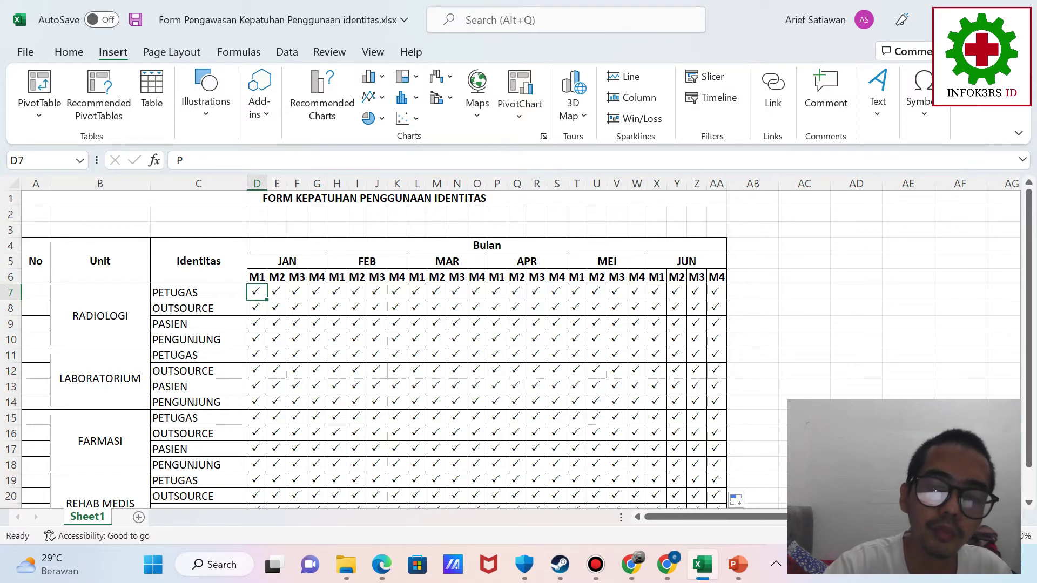
{"action": "type", "text": "7"}
{"action": "key", "text": "Right"}
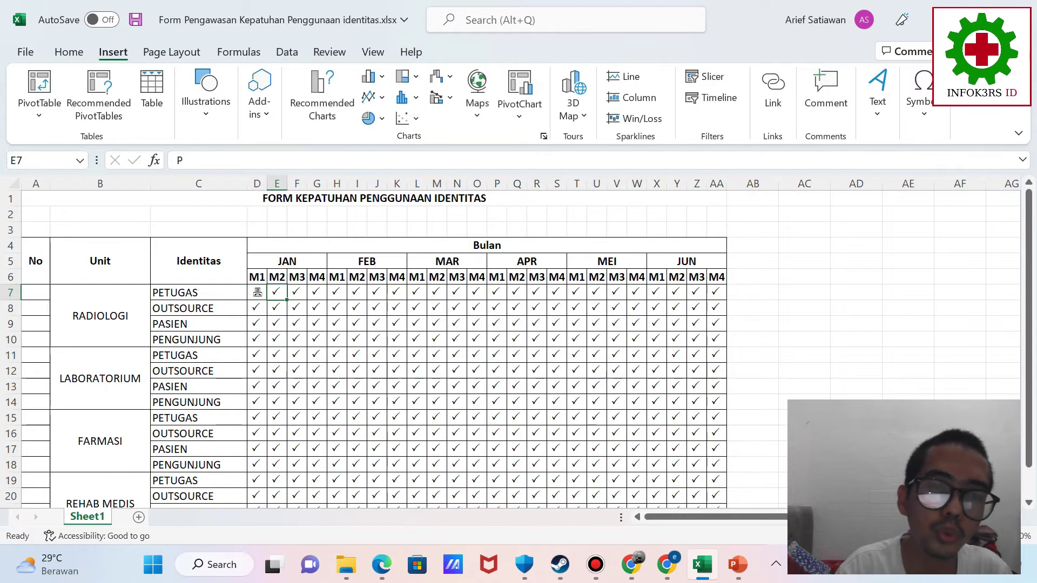
{"action": "left_click", "coordinate": [377, 340]}
{"action": "left_click", "coordinate": [257, 293]}
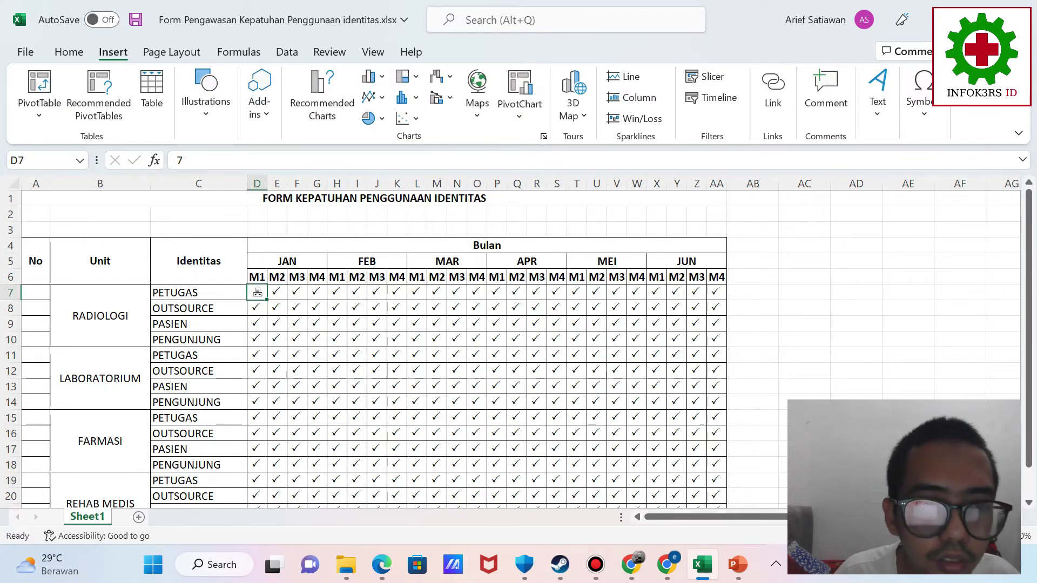
{"action": "type", "text": "7"}
{"action": "key", "text": "Return"}
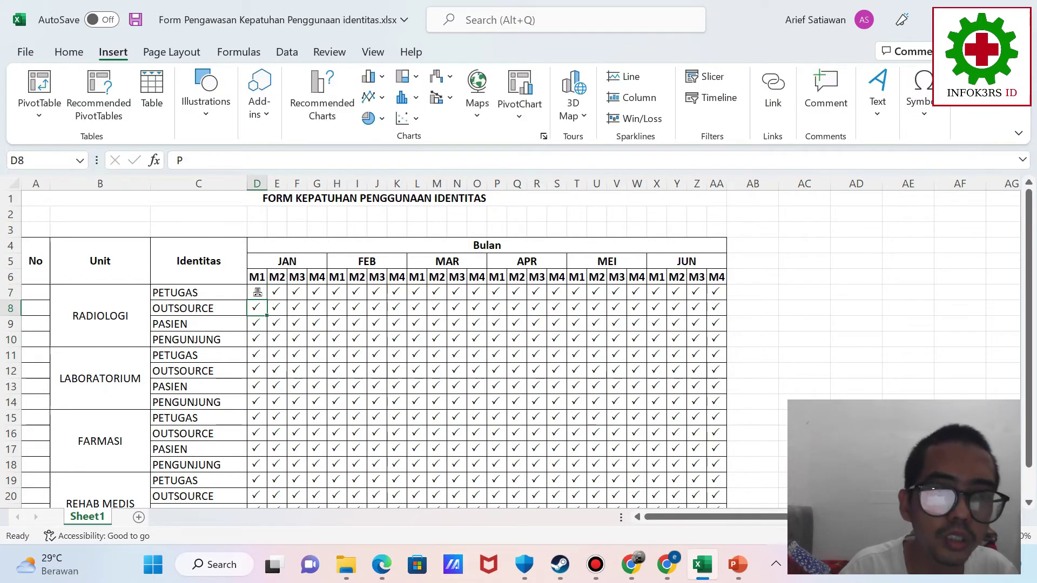
{"action": "key", "text": "Up"}
{"action": "type", "text": "7"}
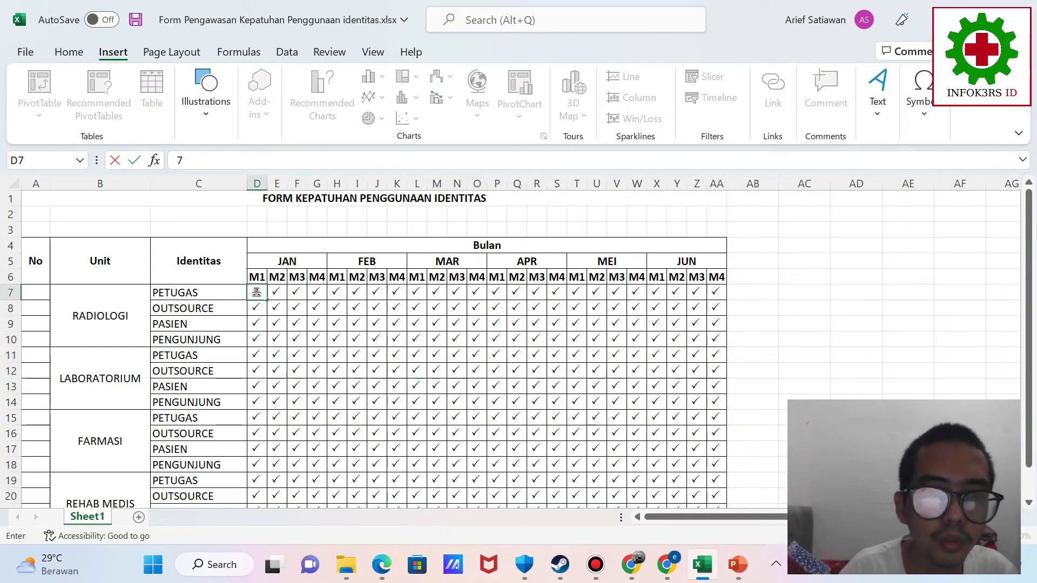
{"action": "key", "text": "Return"}
Clear the contents of cell D7
{"action": "key", "text": "Up"}
{"action": "key", "text": "Delete"}
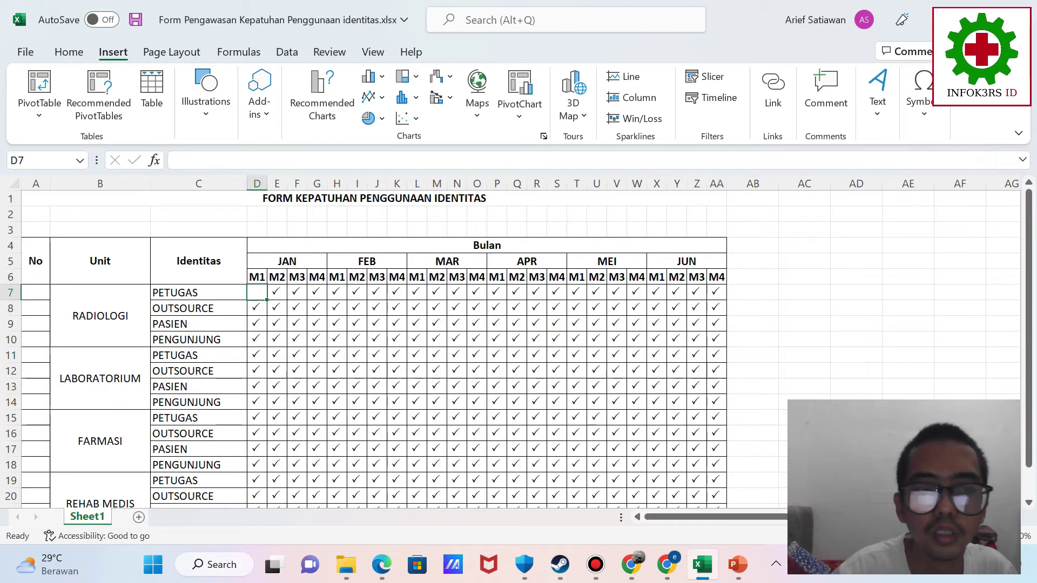
{"action": "left_click", "coordinate": [171, 52]}
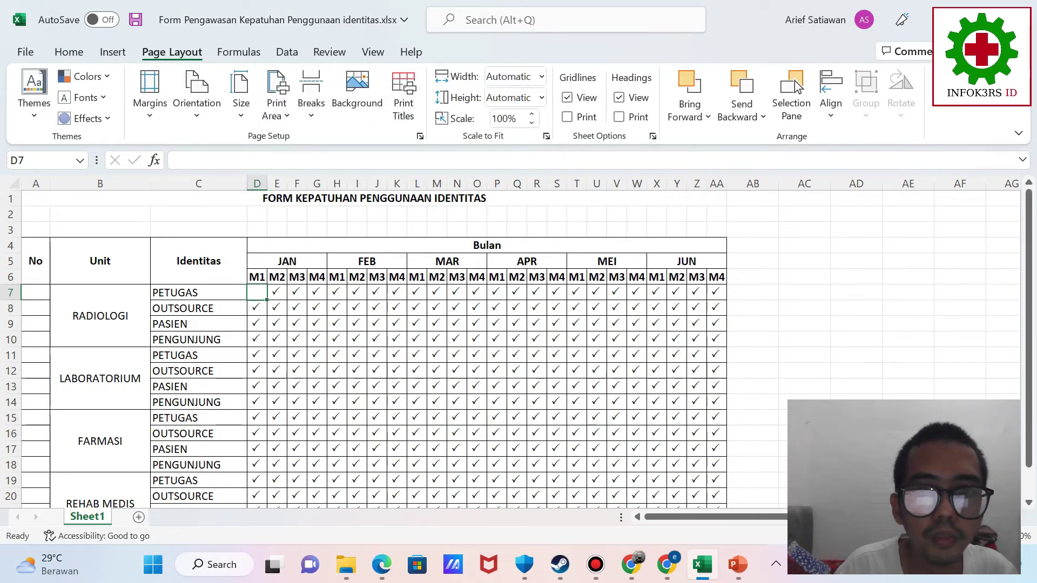
{"action": "left_click", "coordinate": [113, 53]}
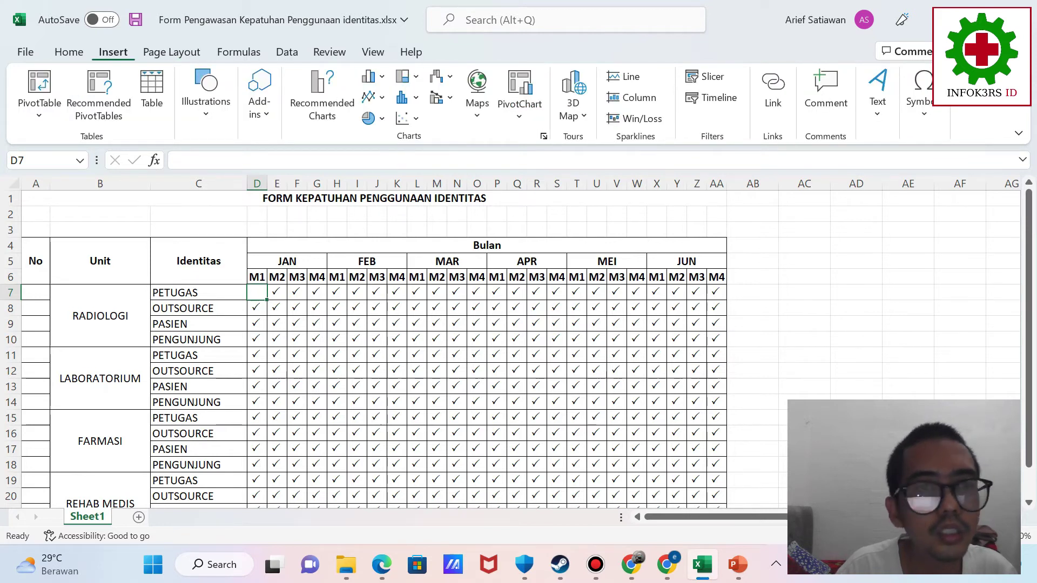
{"action": "left_click", "coordinate": [337, 371]}
{"action": "scroll", "coordinate": [337, 371], "scroll_direction": "down", "scroll_amount": 2}
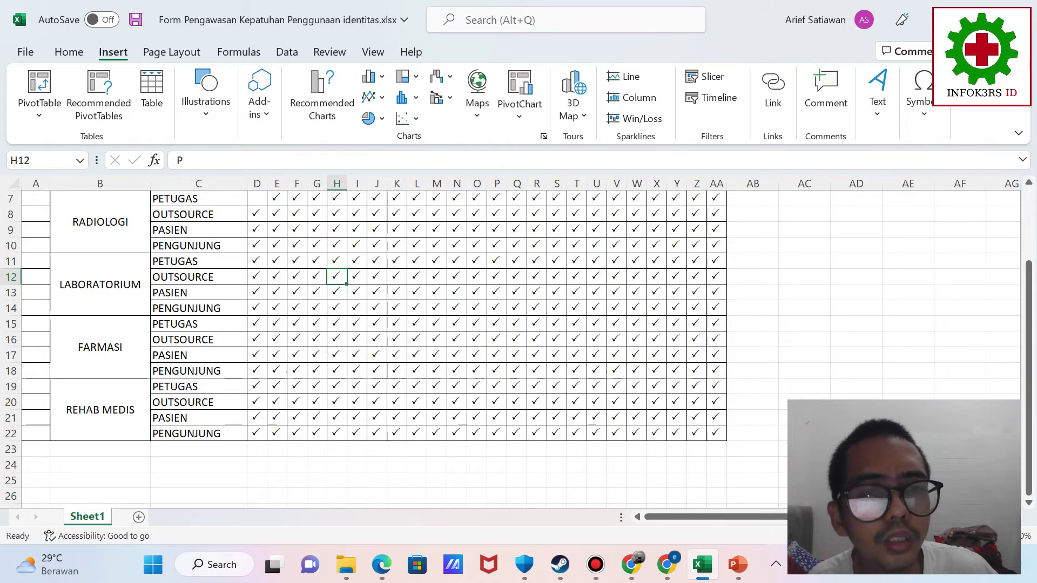
Enter the number 8 in cell D7 and 9 in cell D8 for Radiologi in January week M1
{"action": "scroll", "coordinate": [378, 340], "scroll_direction": "up", "scroll_amount": 1}
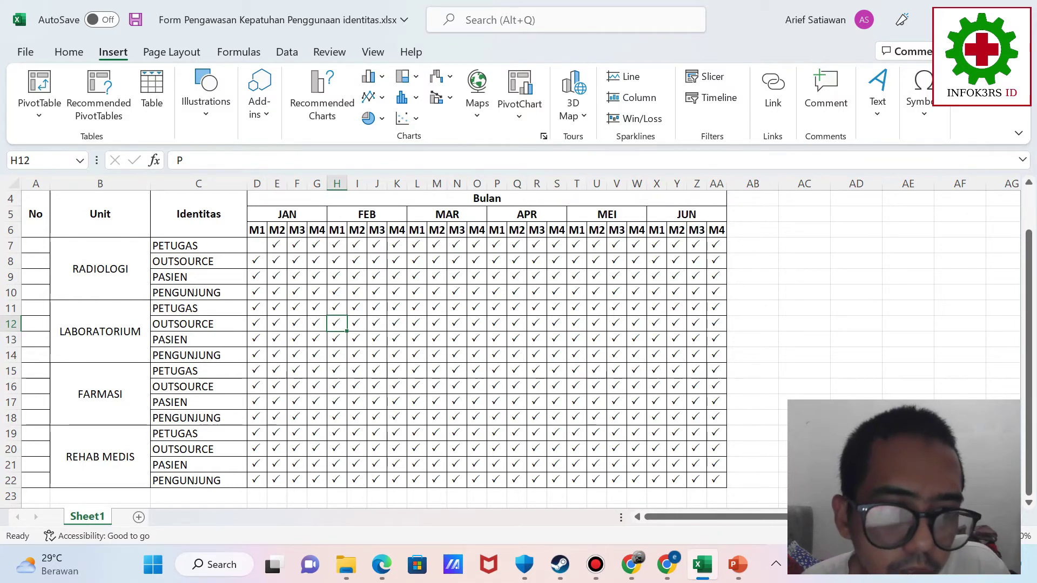
{"action": "left_click", "coordinate": [257, 246]}
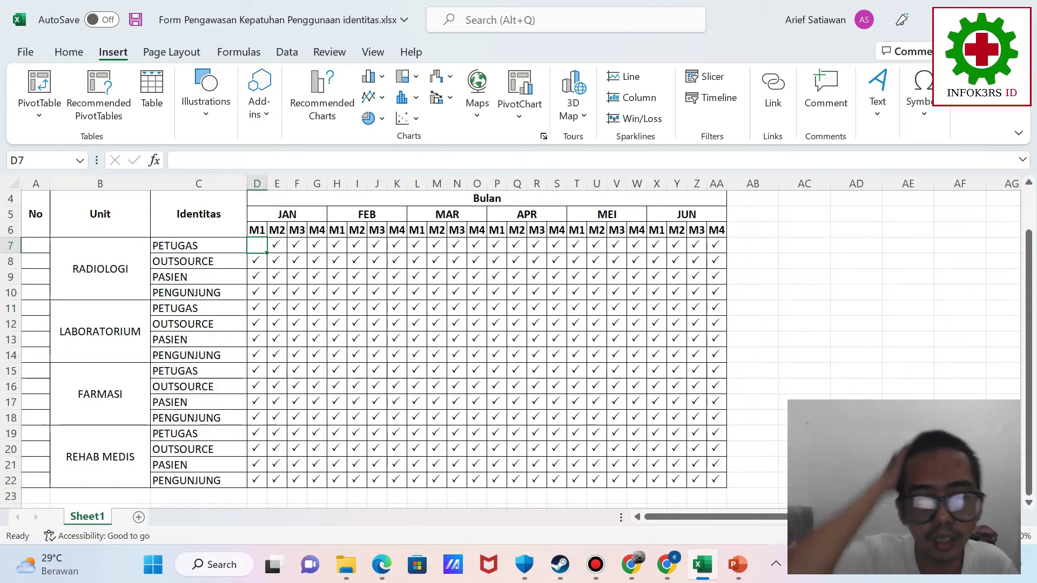
{"action": "type", "text": "8"}
{"action": "key", "text": "Return"}
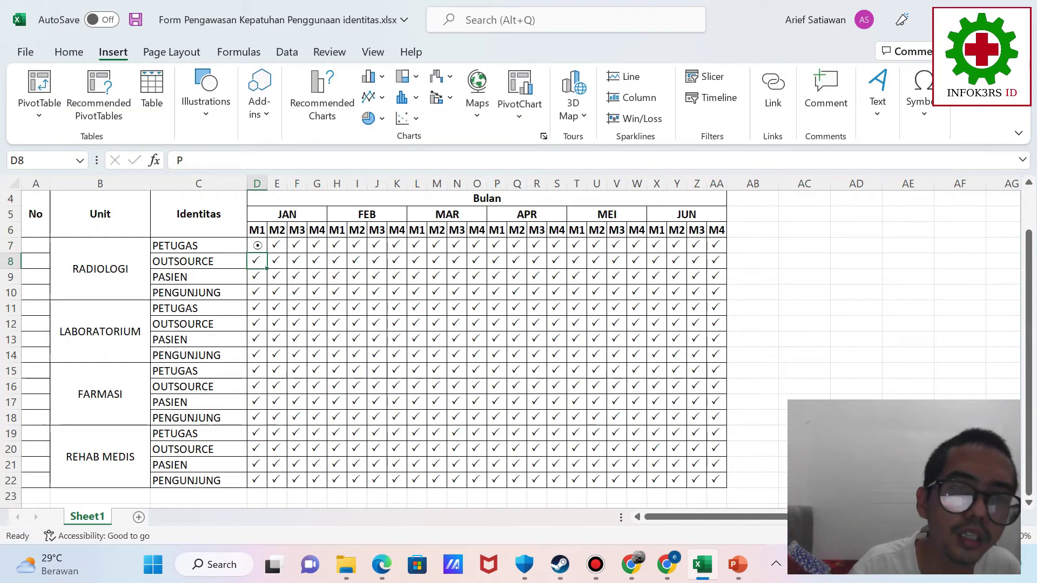
{"action": "type", "text": "#"}
{"action": "key", "text": "Return"}
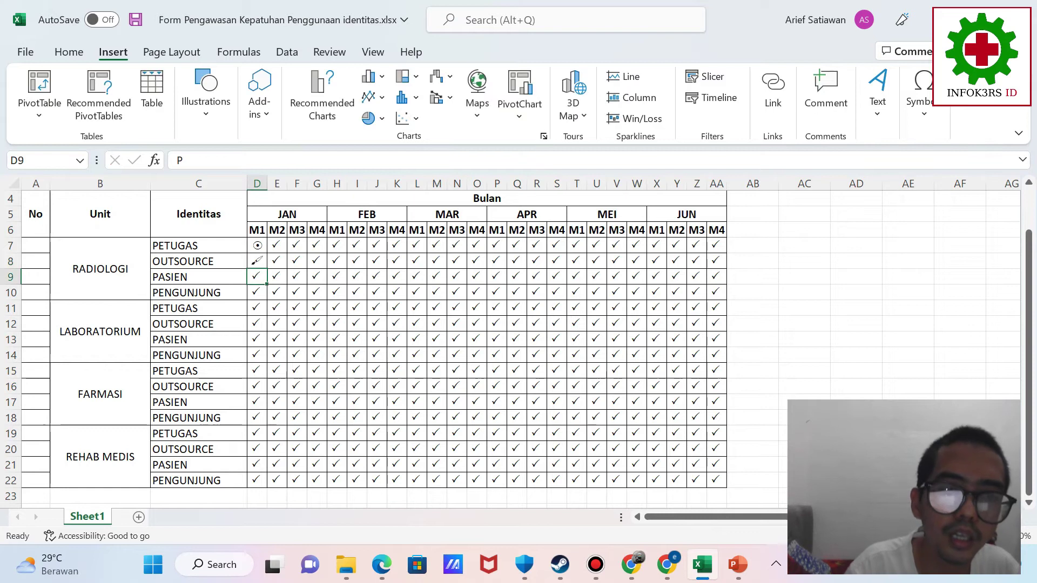
Try inserting a space symbol from the normal text font with cells D7:D8 selected
{"action": "left_click_drag", "start_coordinate": [257, 245], "coordinate": [257, 260]}
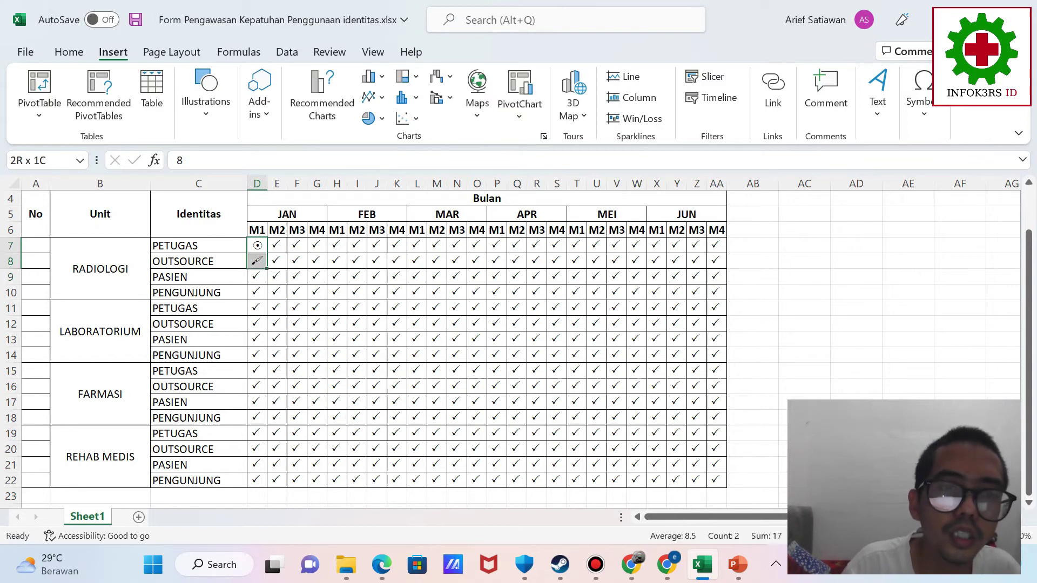
{"action": "left_click", "coordinate": [921, 89]}
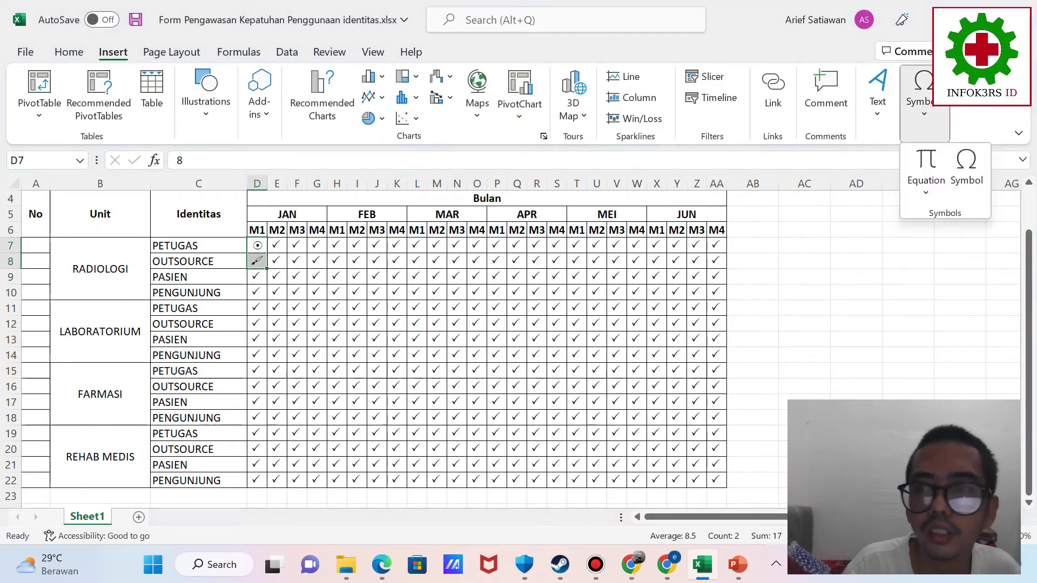
{"action": "left_click", "coordinate": [967, 172]}
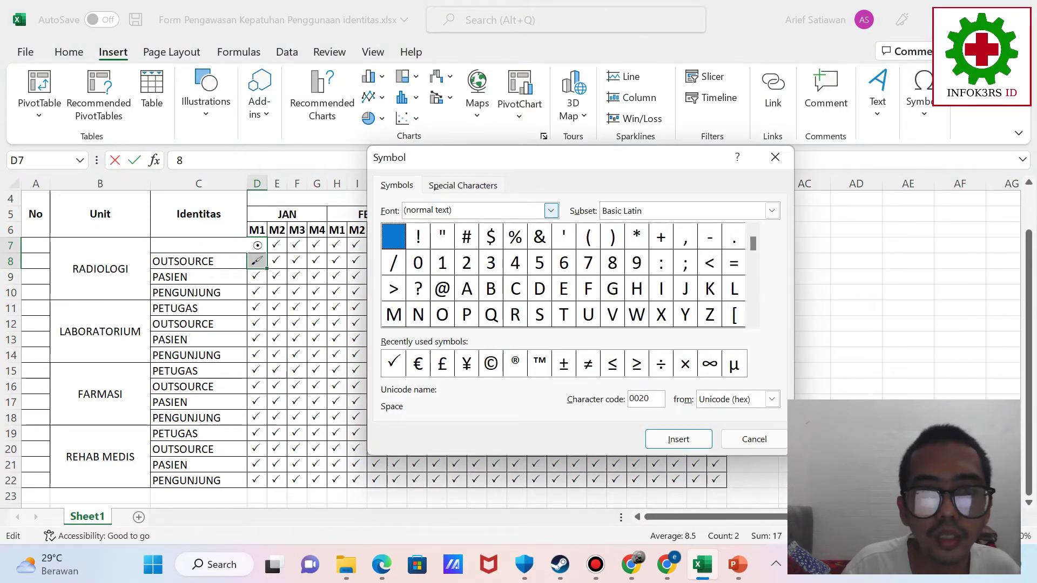
{"action": "key", "text": "Return"}
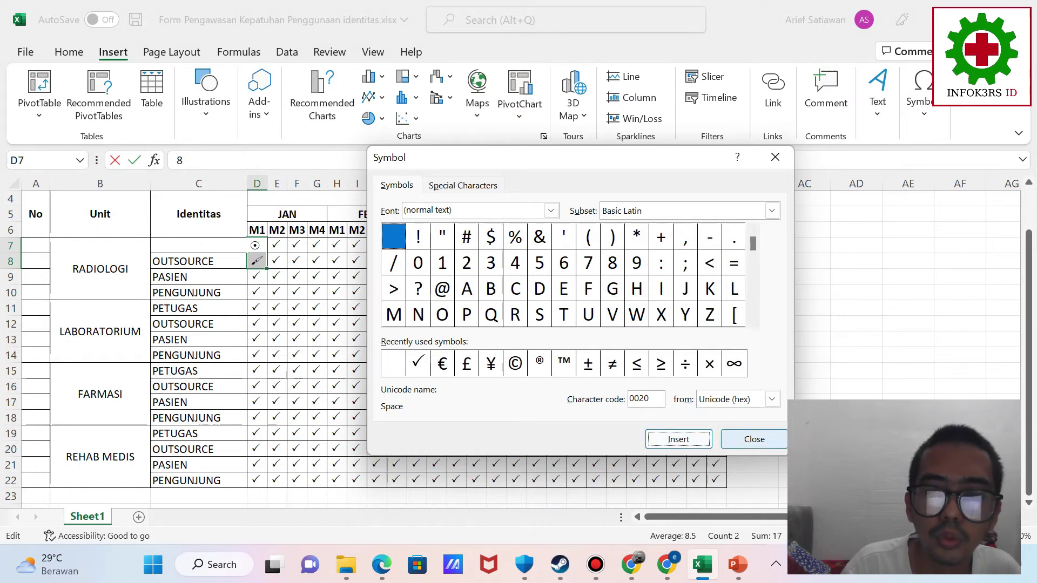
{"action": "left_click", "coordinate": [754, 439]}
{"action": "left_click", "coordinate": [357, 371]}
{"action": "scroll", "coordinate": [356, 371], "scroll_direction": "down", "scroll_amount": 1}
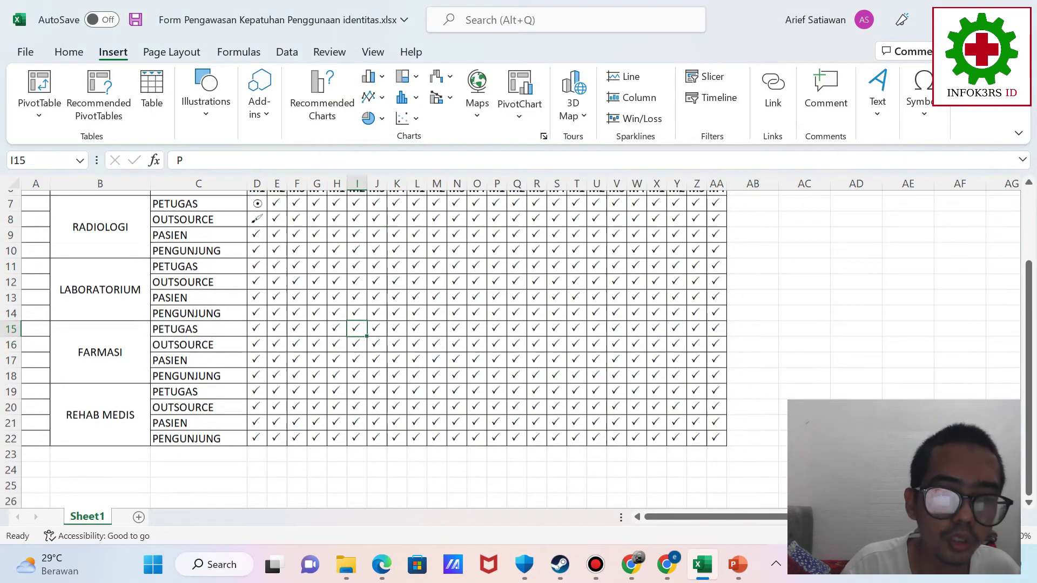
Merge and center cells B23:C23 below the Rehab Medis rows and label the merged cell TOTAL
{"action": "left_click_drag", "start_coordinate": [100, 449], "coordinate": [198, 450]}
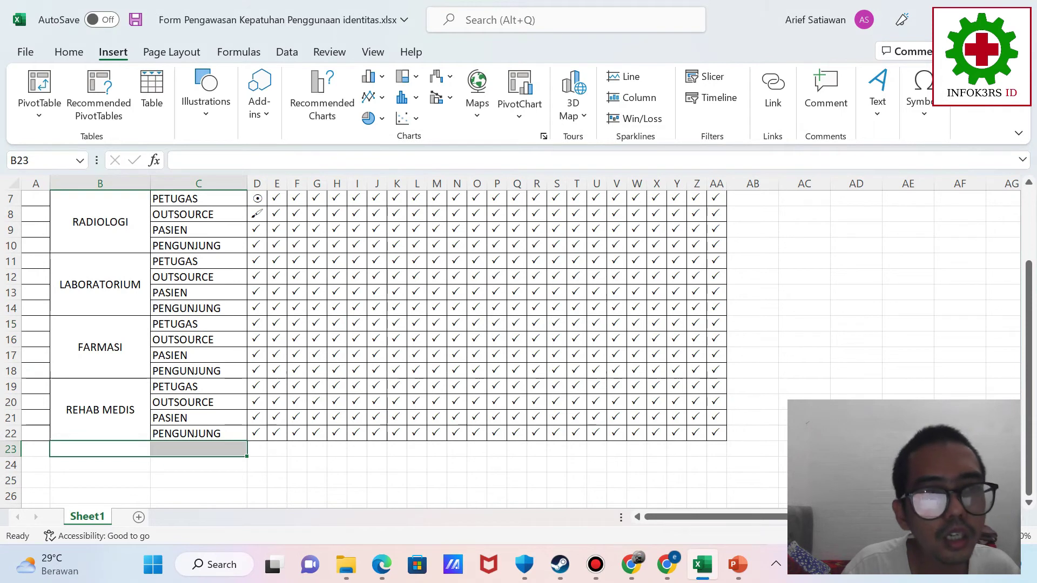
{"action": "left_click", "coordinate": [69, 53]}
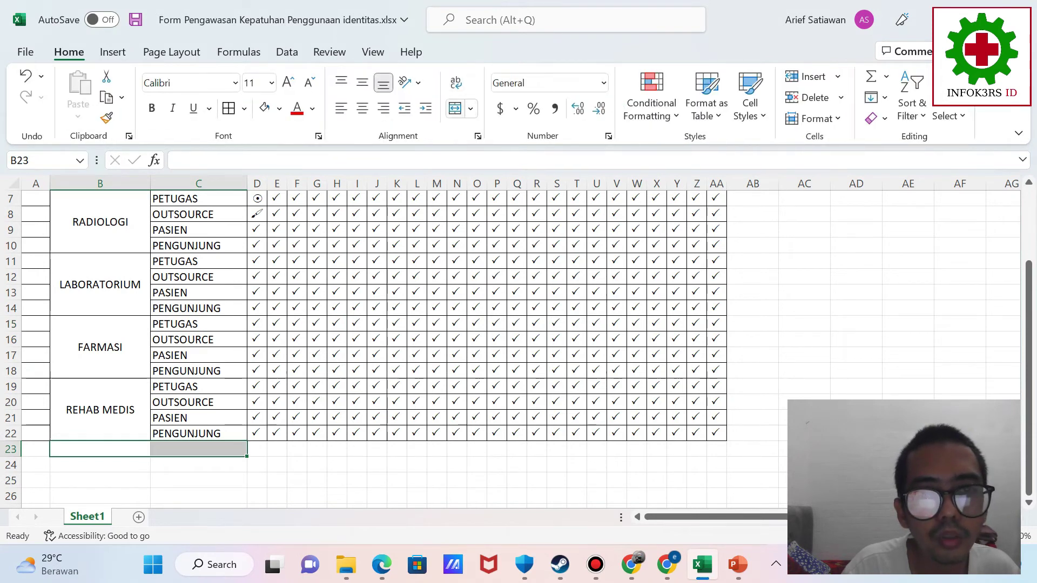
{"action": "left_click", "coordinate": [455, 108]}
{"action": "type", "text": "TOTAL"}
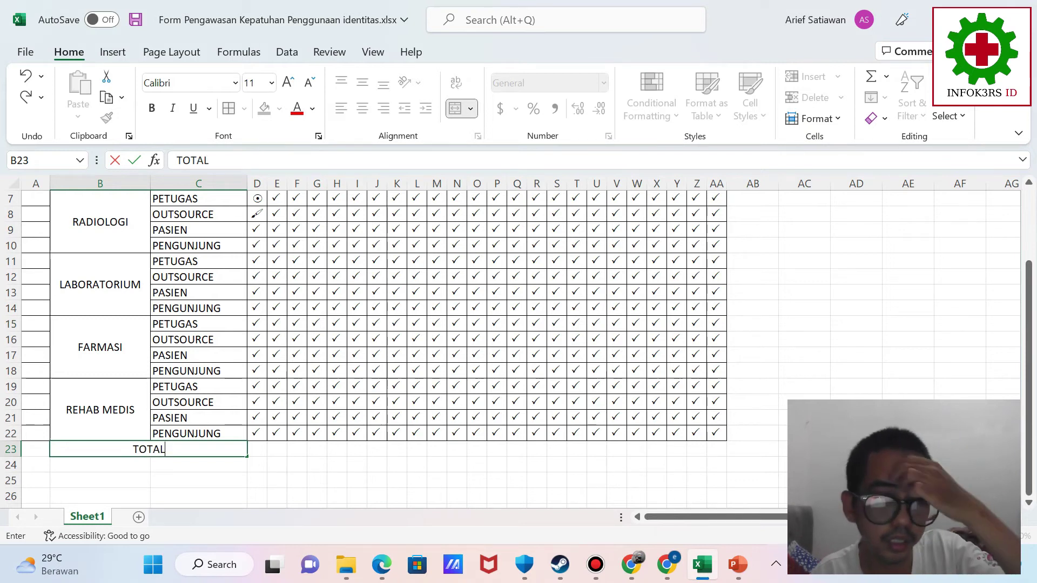
{"action": "left_click", "coordinate": [317, 465]}
Clear the contents of the January M1 column, cells D7:D22
{"action": "scroll", "coordinate": [317, 465], "scroll_direction": "up", "scroll_amount": 1}
{"action": "left_click", "coordinate": [257, 246]}
{"action": "left_click_drag", "start_coordinate": [257, 245], "coordinate": [257, 480]}
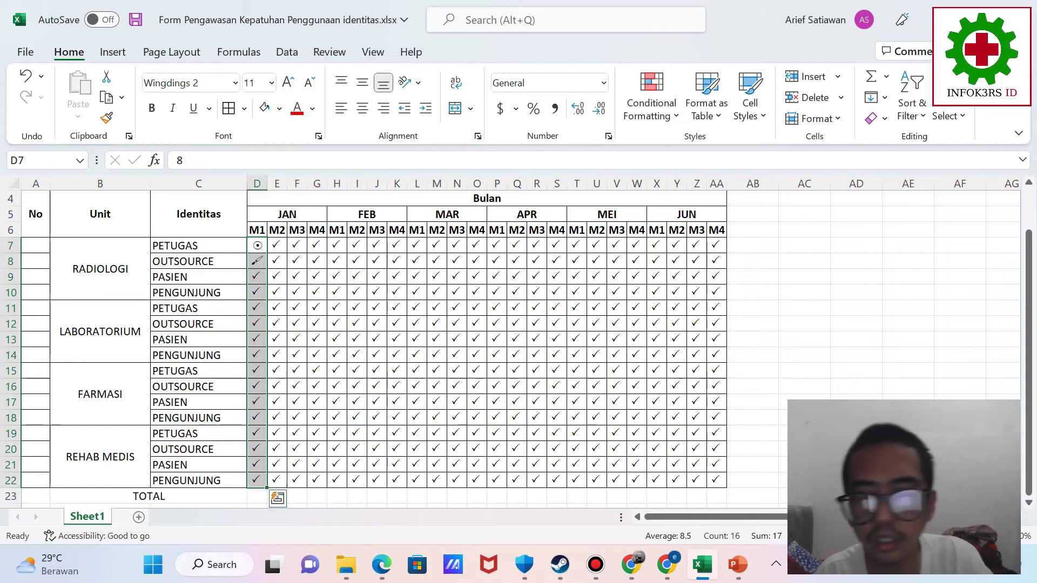
{"action": "key", "text": "Delete"}
{"action": "left_click", "coordinate": [317, 387]}
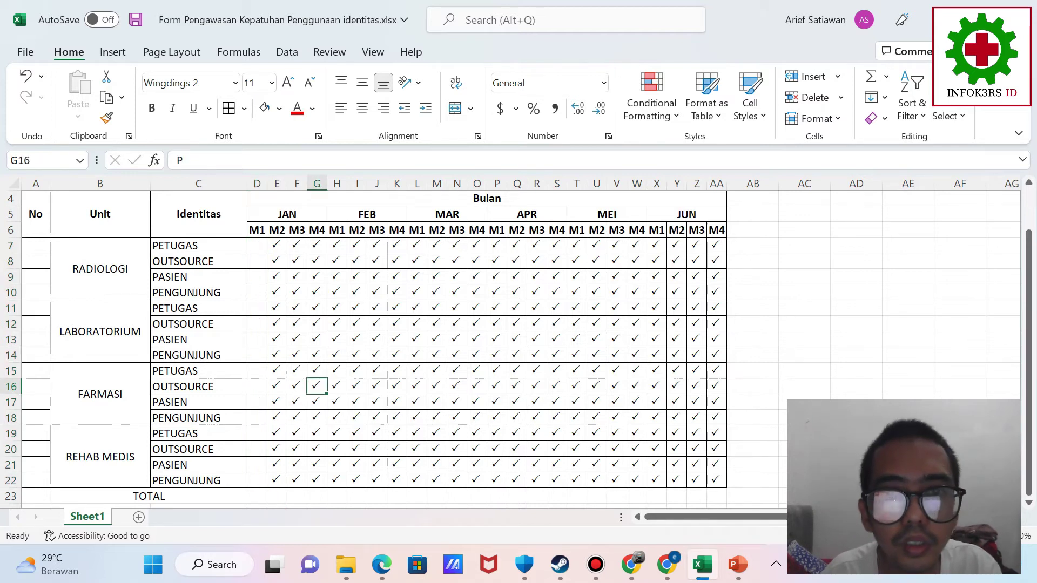
Apply the Number format to all the week cells of the four units, D7:AA22
{"action": "left_click", "coordinate": [603, 82]}
{"action": "left_click", "coordinate": [540, 151]}
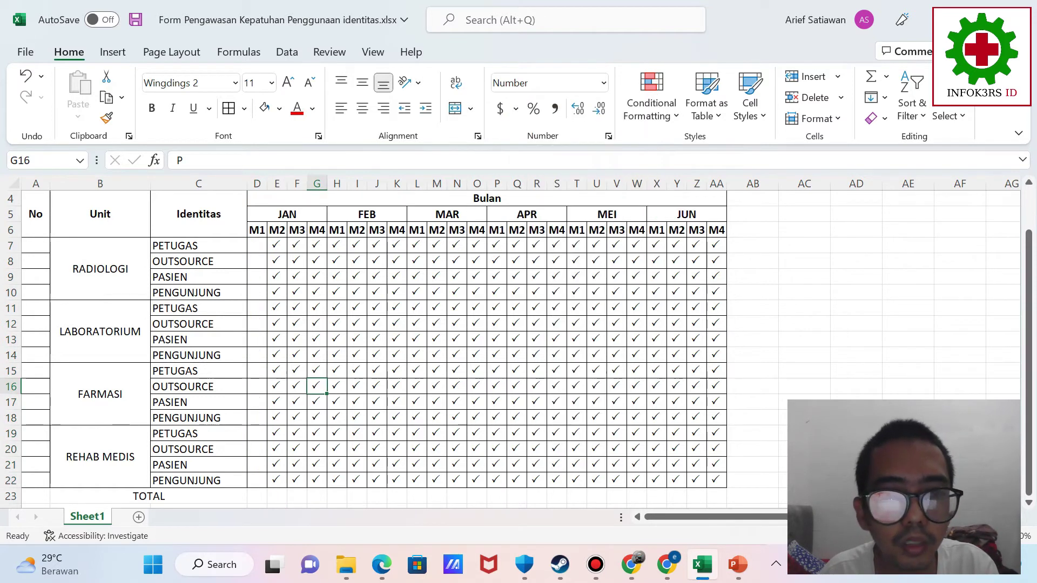
{"action": "left_click_drag", "start_coordinate": [257, 246], "coordinate": [717, 480]}
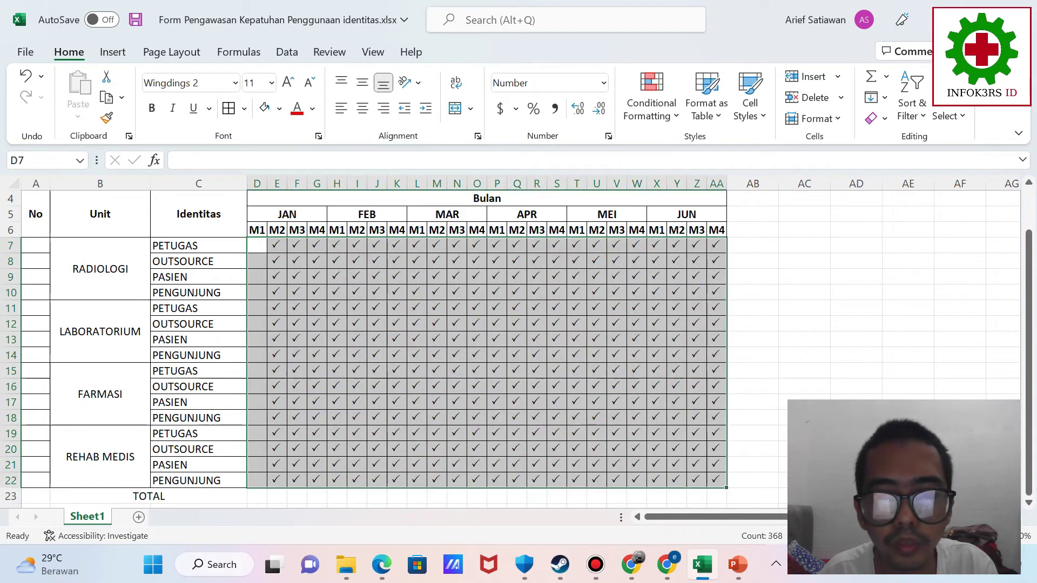
{"action": "left_click", "coordinate": [603, 83]}
{"action": "left_click", "coordinate": [540, 148]}
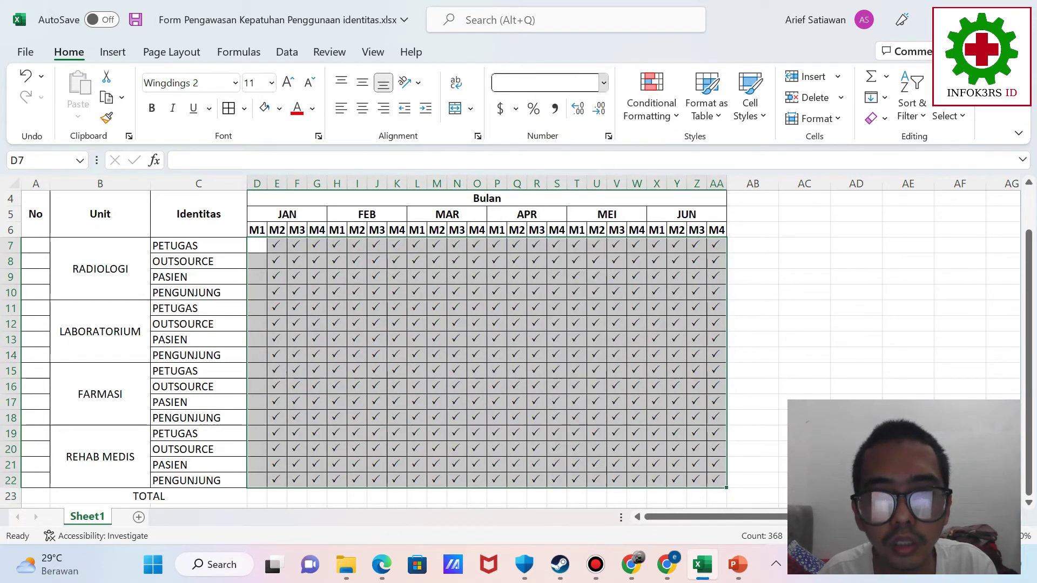
Enter a number in every January M1 cell from D7 to D22, with 8 in D7 and 9 in D22
{"action": "left_click", "coordinate": [257, 245]}
{"action": "type", "text": "P"}
{"action": "key", "text": "Return"}
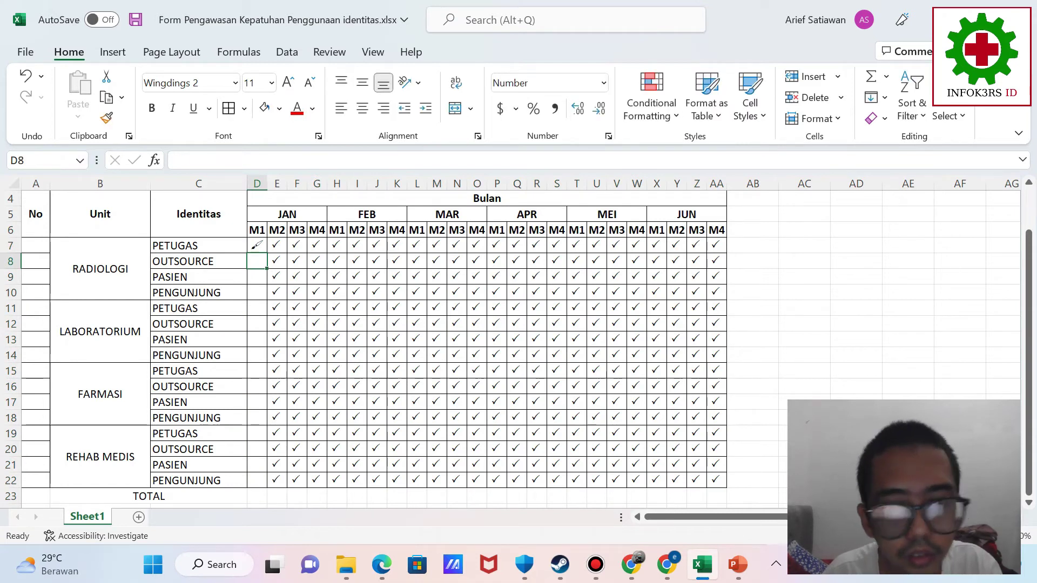
{"action": "type", "text": "P"}
{"action": "key", "text": "Return"}
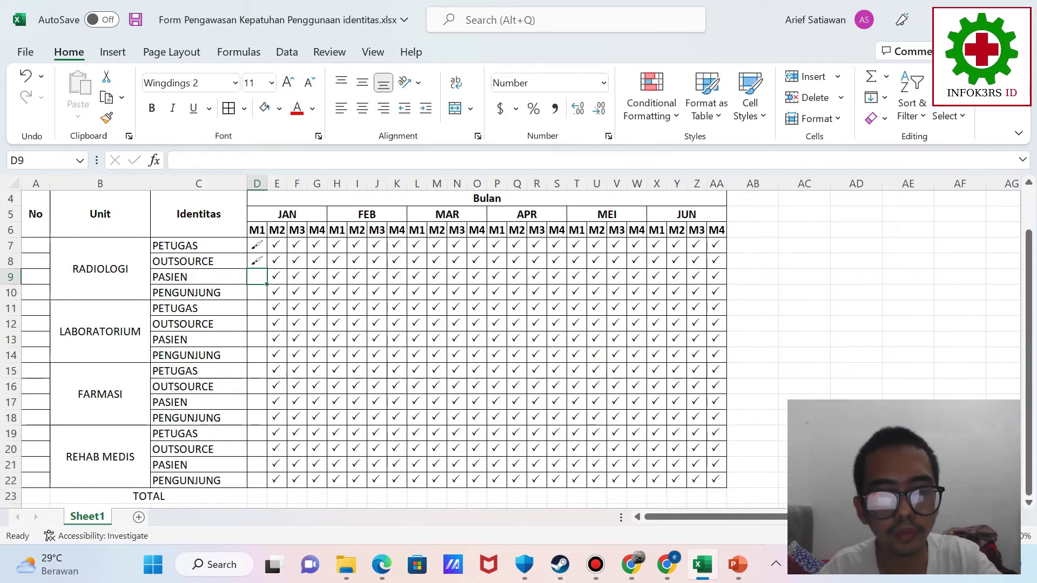
{"action": "type", "text": "P"}
{"action": "key", "text": "Return"}
{"action": "type", "text": "P"}
{"action": "key", "text": "Return"}
{"action": "type", "text": "P"}
{"action": "key", "text": "Return"}
{"action": "key", "text": "Return"}
{"action": "type", "text": "P"}
{"action": "key", "text": "Return"}
{"action": "type", "text": "P"}
{"action": "key", "text": "Return"}
{"action": "type", "text": "P"}
{"action": "key", "text": "Return"}
{"action": "type", "text": "8"}
{"action": "key", "text": "Return"}
{"action": "type", "text": "9"}
{"action": "key", "text": "Return"}
{"action": "type", "text": "6"}
{"action": "key", "text": "Return"}
{"action": "type", "text": "5"}
{"action": "key", "text": "Return"}
{"action": "type", "text": "4"}
{"action": "key", "text": "Return"}
{"action": "type", "text": "9"}
{"action": "key", "text": "Return"}
{"action": "type", "text": "9"}
{"action": "key", "text": "Return"}
{"action": "key", "text": "Up"}
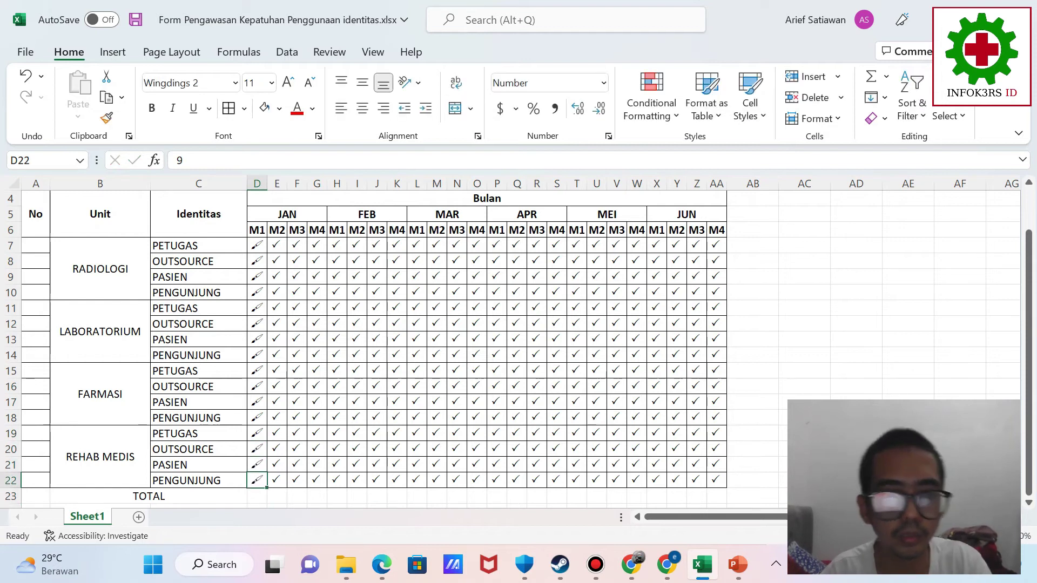
Try inserting the Aharoni space symbol (character code 0020) with the January M1 cells D7:D22 selected
{"action": "left_click_drag", "start_coordinate": [257, 245], "coordinate": [257, 480]}
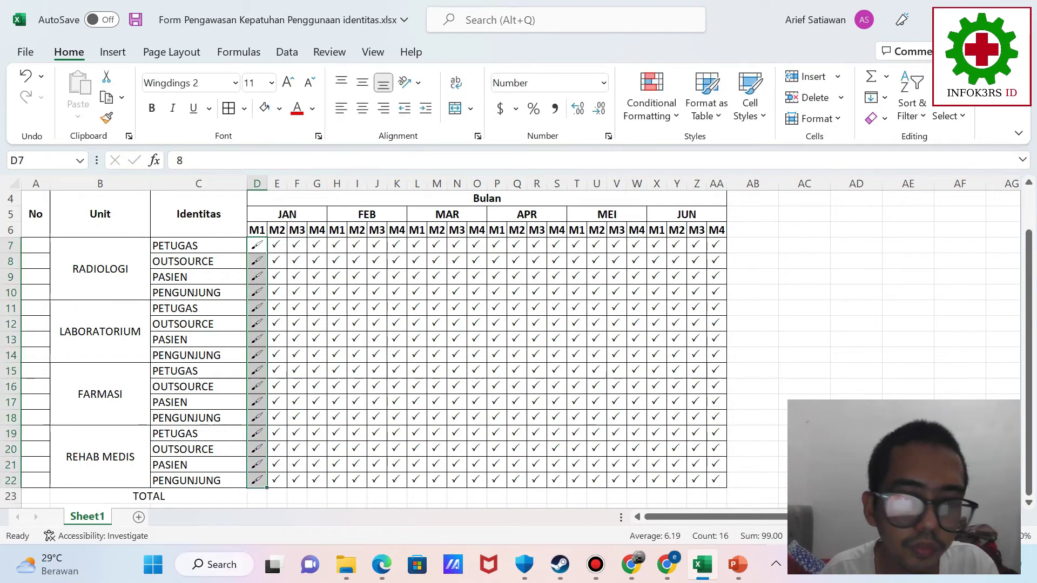
{"action": "left_click", "coordinate": [172, 53]}
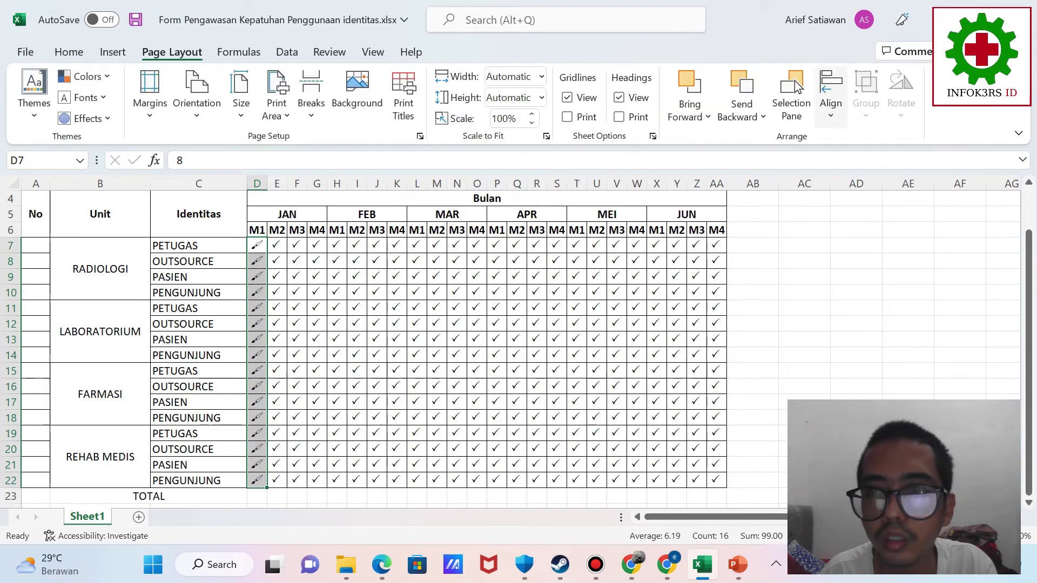
{"action": "left_click", "coordinate": [113, 53]}
{"action": "left_click", "coordinate": [923, 101]}
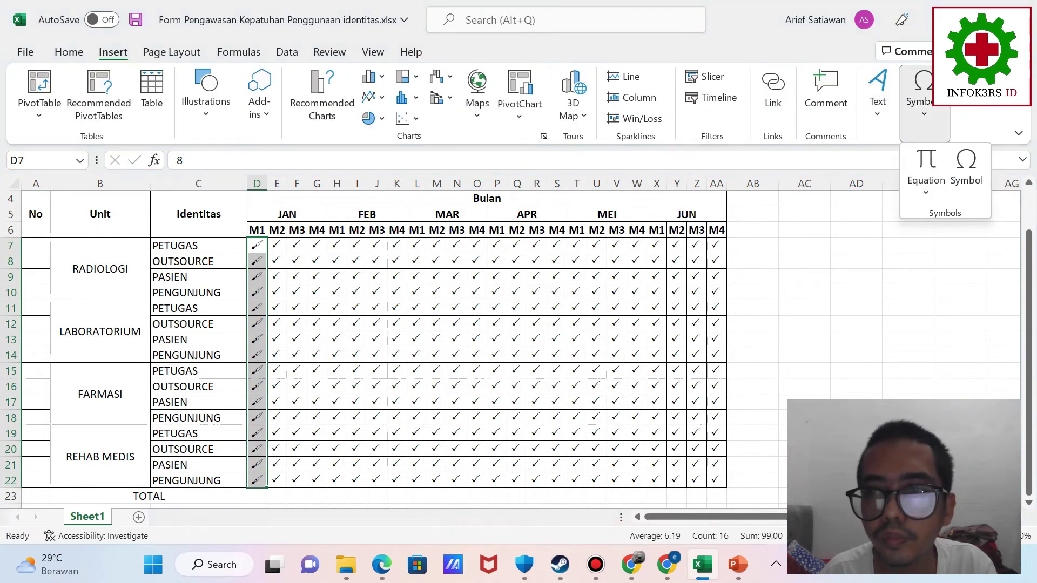
{"action": "left_click", "coordinate": [967, 176]}
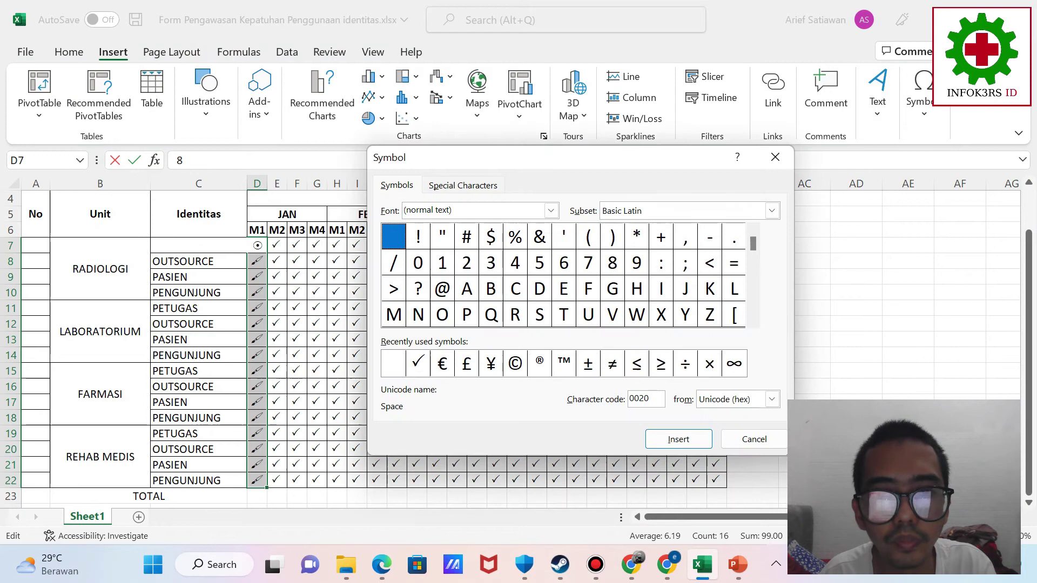
{"action": "left_click", "coordinate": [551, 210]}
{"action": "key", "text": "Down"}
{"action": "key", "text": "Down"}
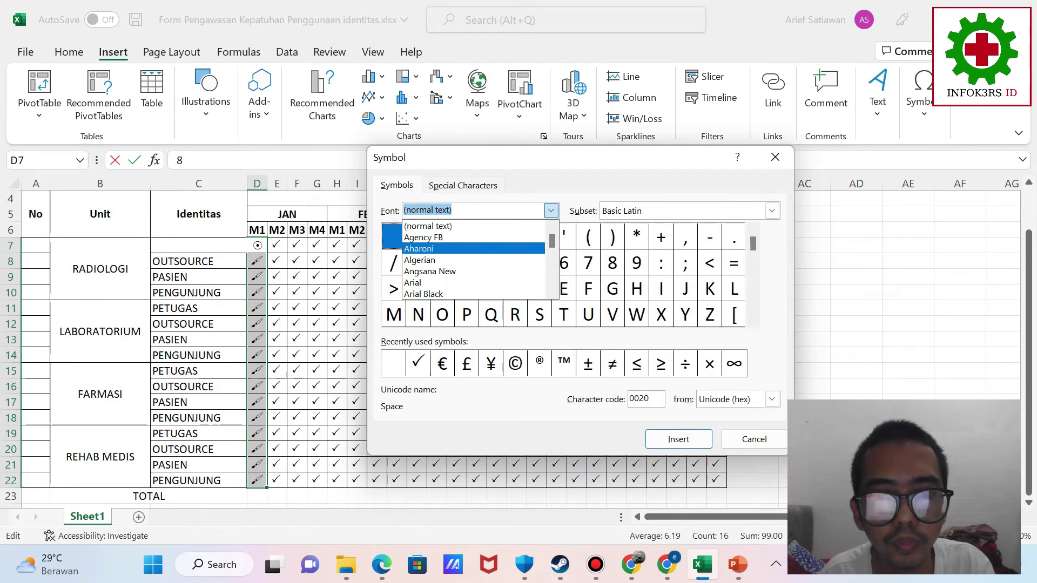
{"action": "key", "text": "Return"}
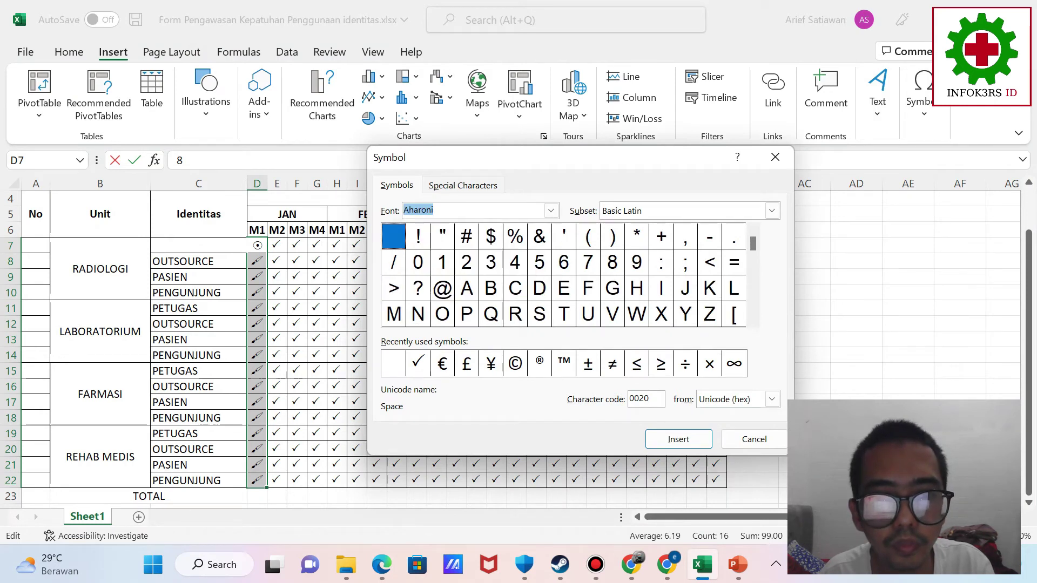
{"action": "left_click", "coordinate": [393, 363]}
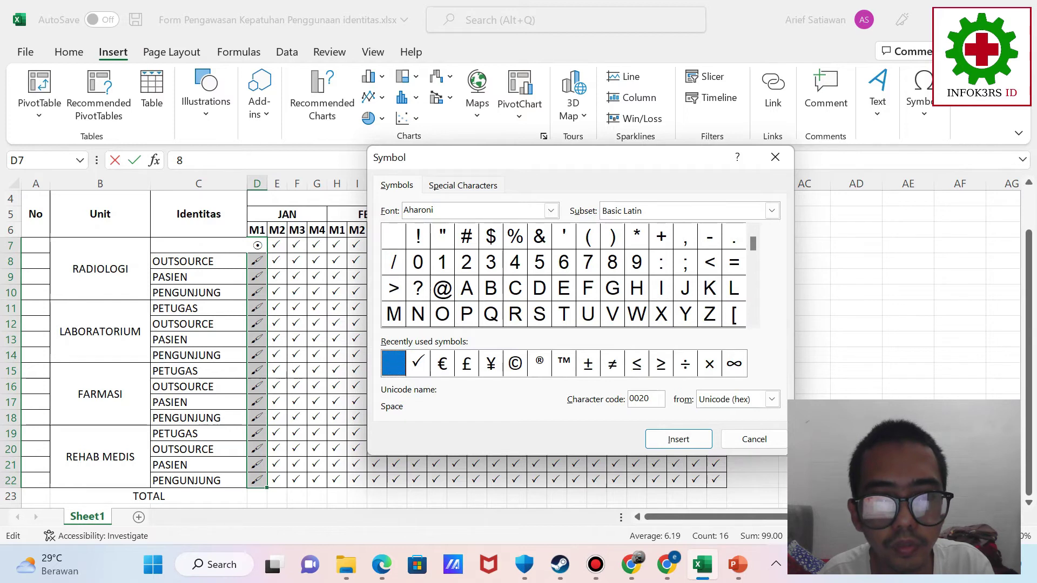
{"action": "left_click", "coordinate": [394, 237]}
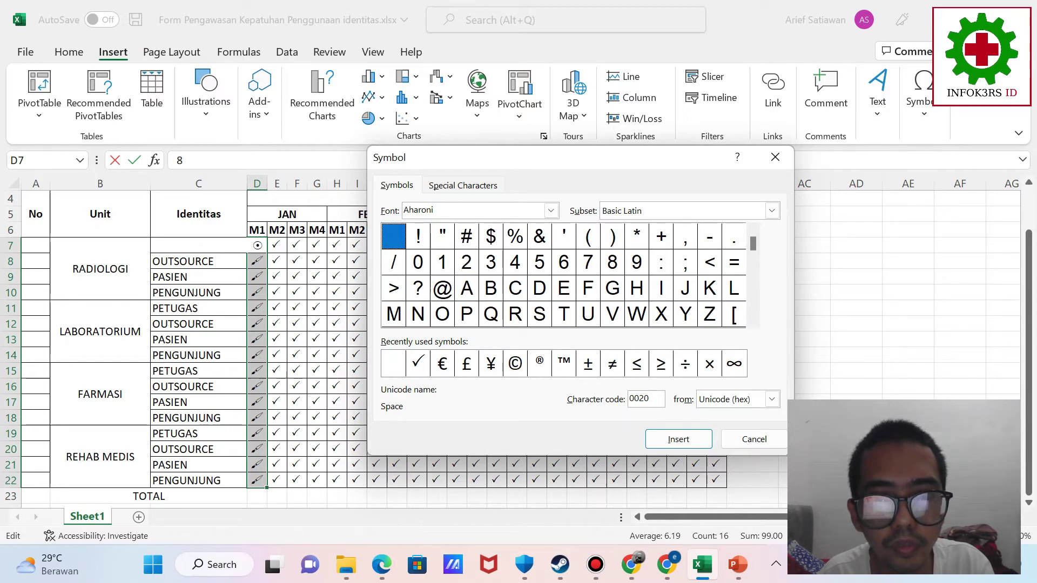
{"action": "left_click", "coordinate": [678, 439]}
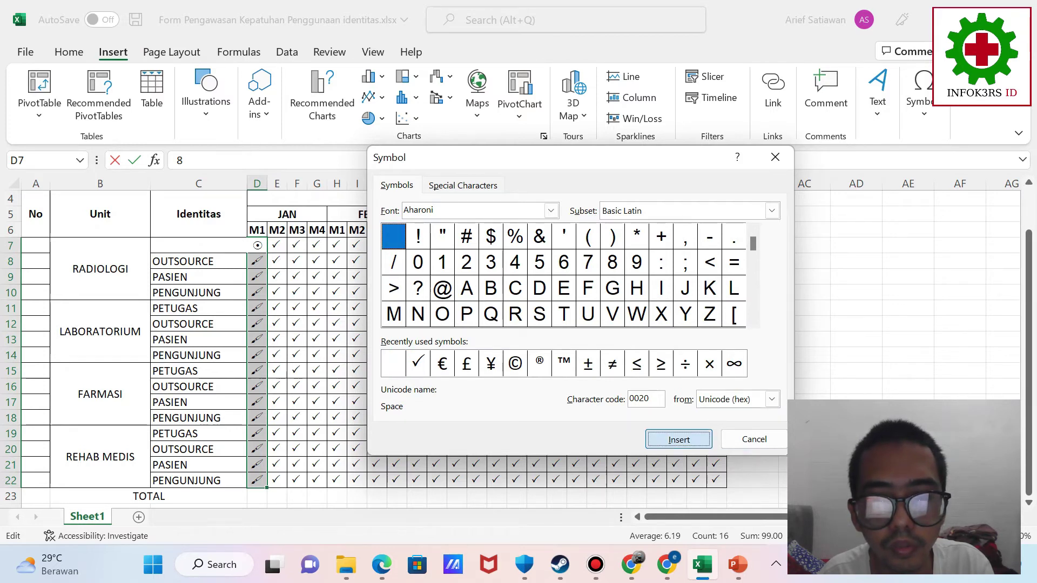
{"action": "left_click", "coordinate": [754, 439]}
{"action": "left_click", "coordinate": [357, 339]}
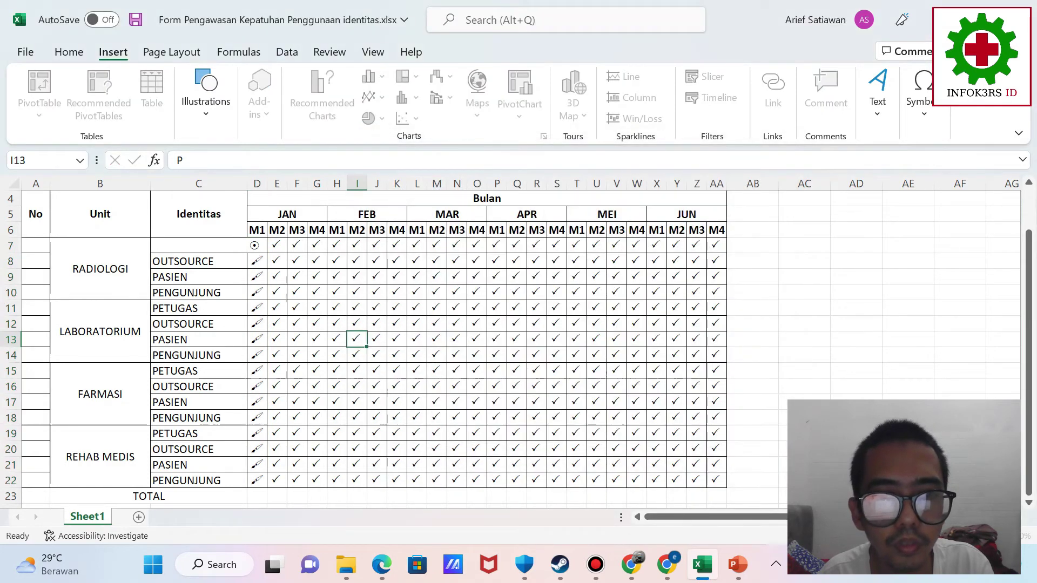
Enter 160 in the TOTAL row cell for January M1, D23
{"action": "left_click_drag", "start_coordinate": [257, 245], "coordinate": [257, 464]}
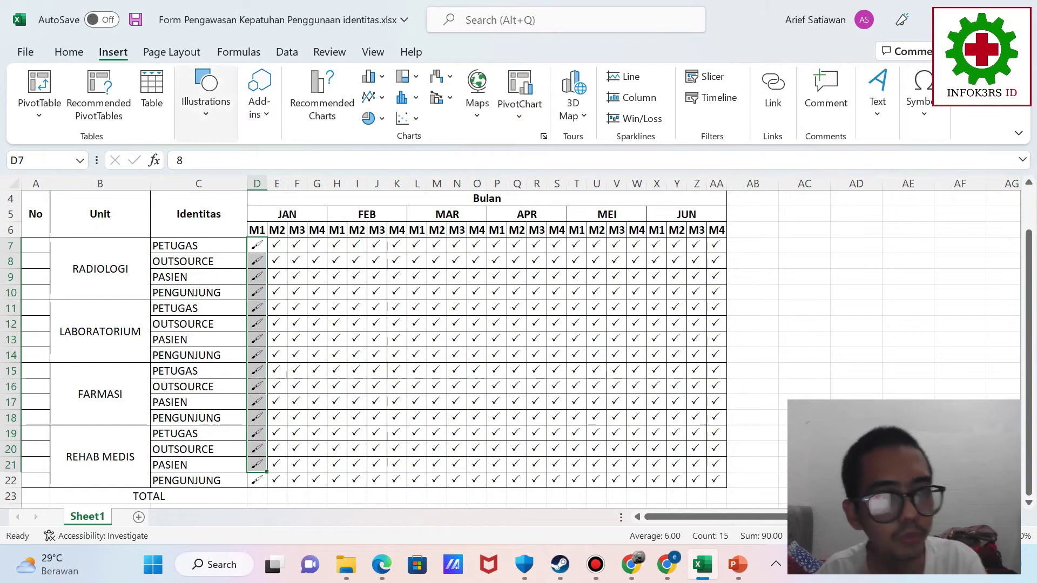
{"action": "left_click", "coordinate": [752, 309]}
{"action": "scroll", "coordinate": [483, 348], "scroll_direction": "down", "scroll_amount": 2}
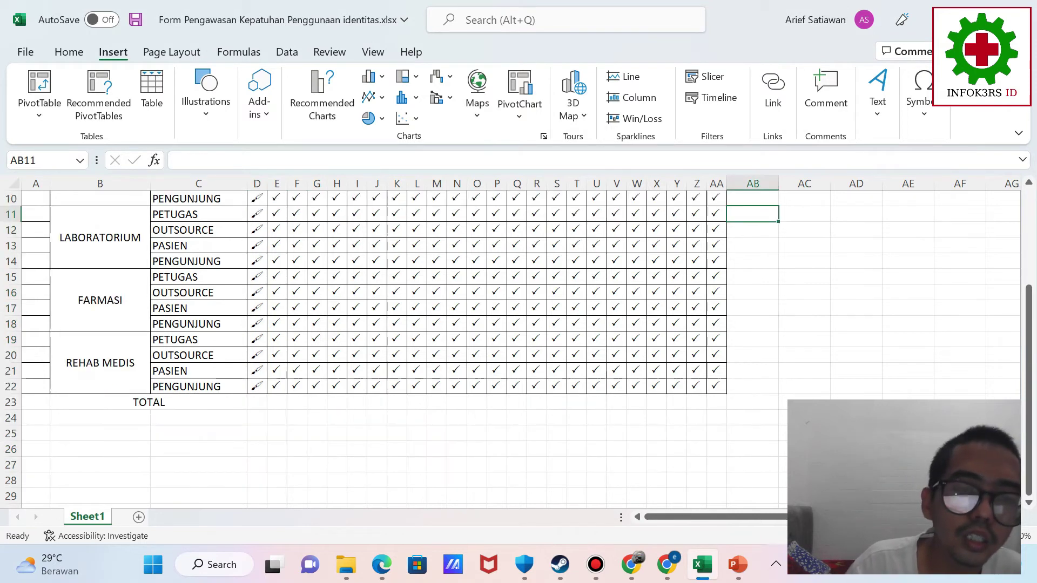
{"action": "left_click", "coordinate": [257, 403]}
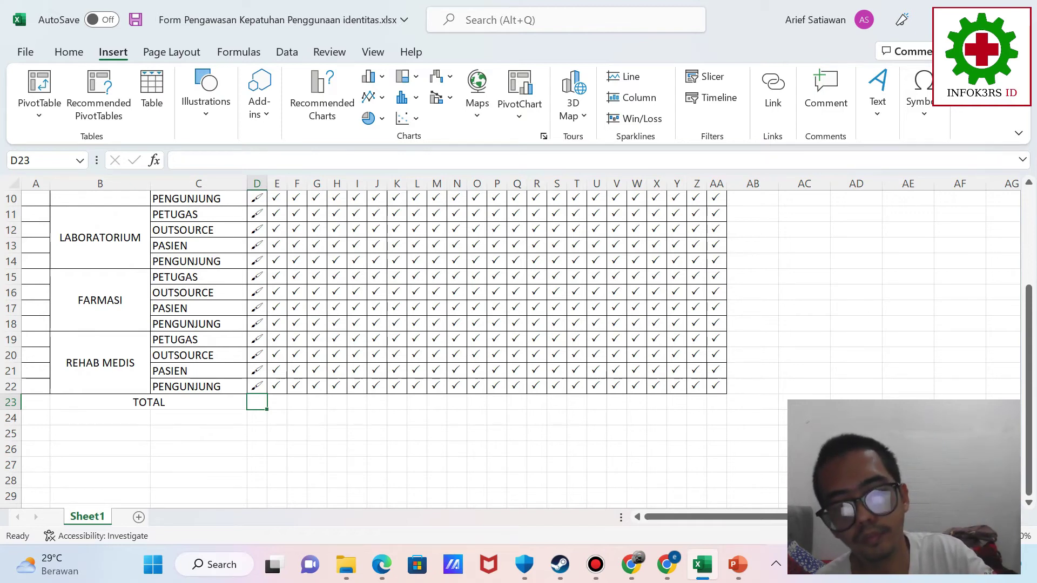
{"action": "scroll", "coordinate": [378, 346], "scroll_direction": "up", "scroll_amount": 3}
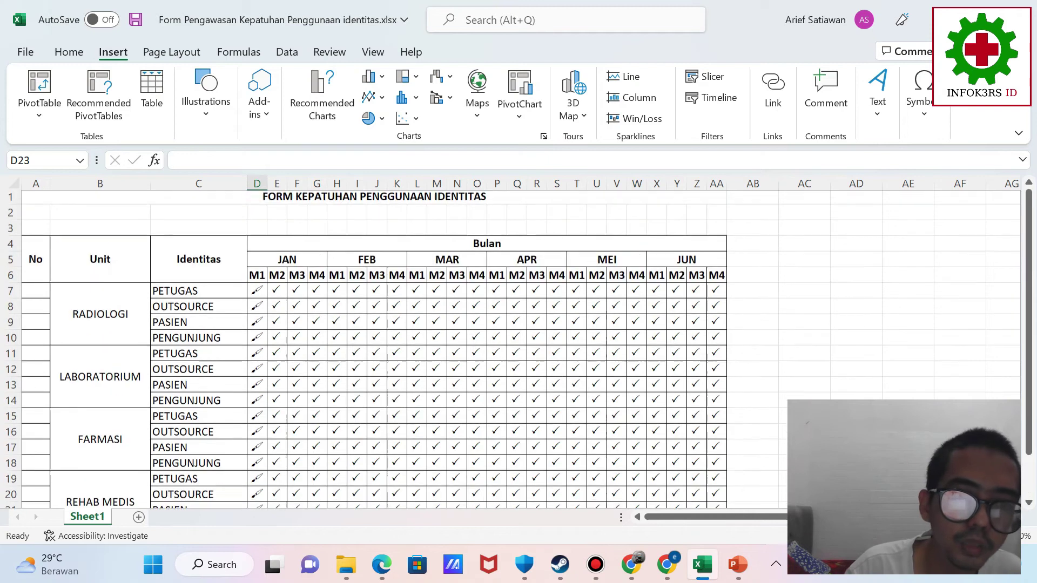
{"action": "scroll", "coordinate": [377, 345], "scroll_direction": "down", "scroll_amount": 2}
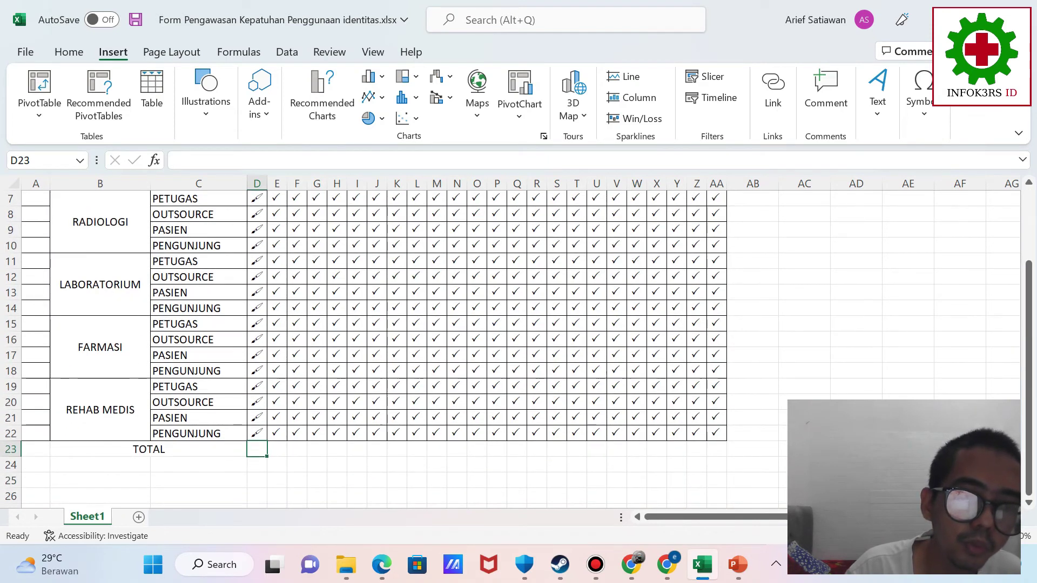
{"action": "scroll", "coordinate": [378, 346], "scroll_direction": "up", "scroll_amount": 1}
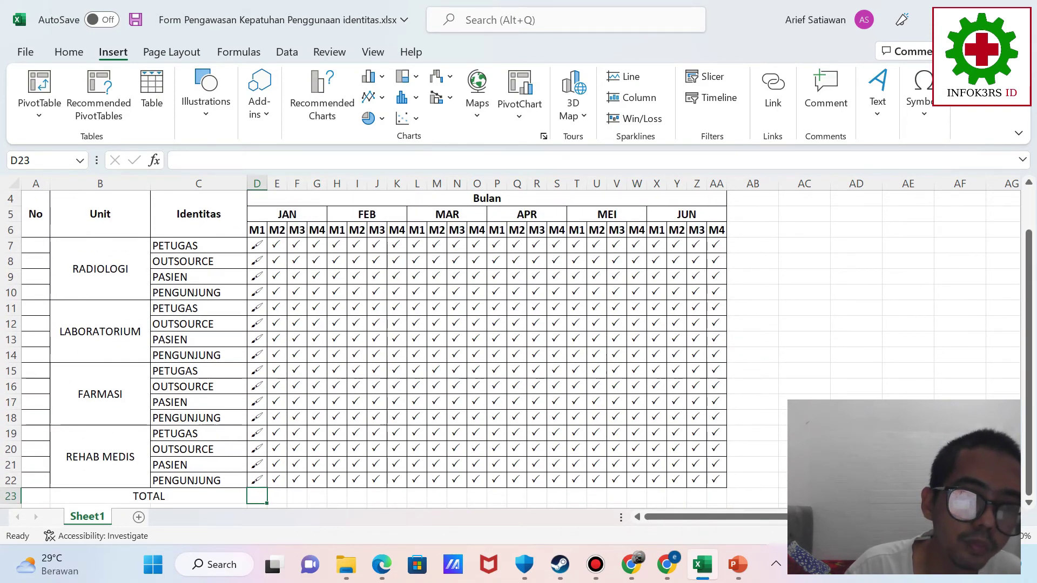
{"action": "scroll", "coordinate": [378, 346], "scroll_direction": "down", "scroll_amount": 1}
{"action": "type", "text": "16"}
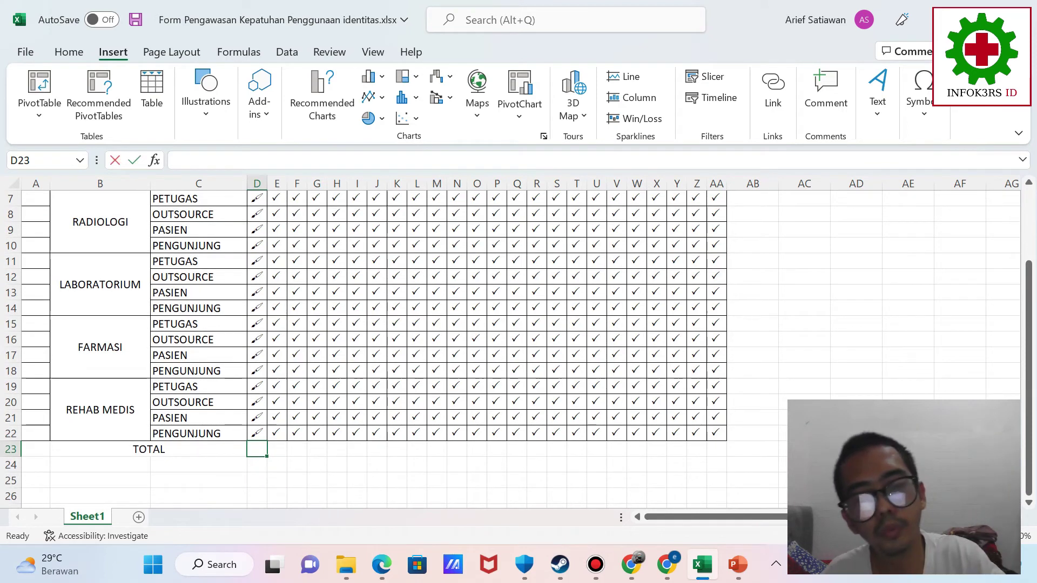
{"action": "type", "text": "0"}
{"action": "key", "text": "Return"}
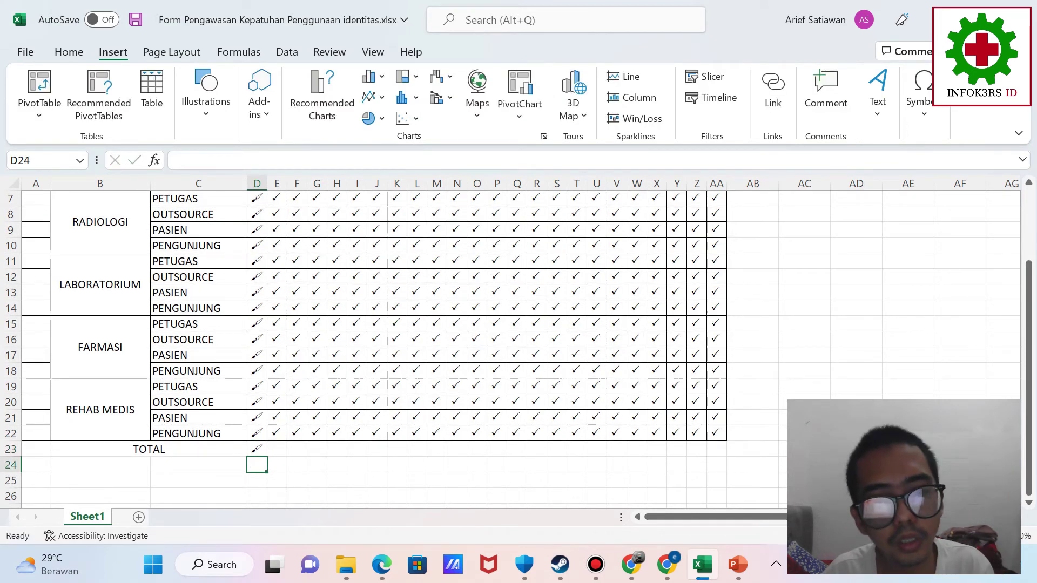
{"action": "left_click", "coordinate": [256, 450]}
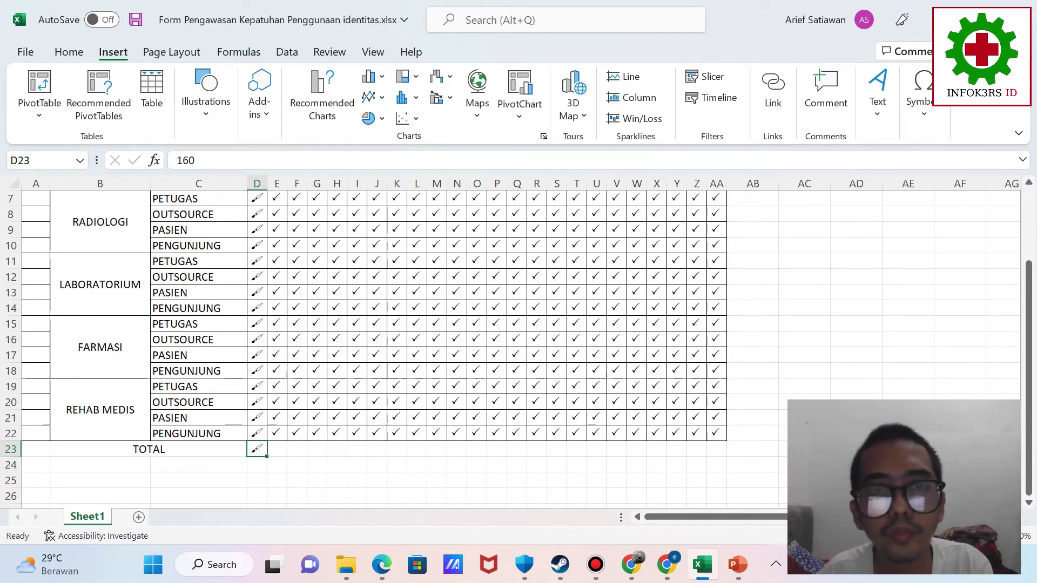
{"action": "left_click", "coordinate": [594, 565]}
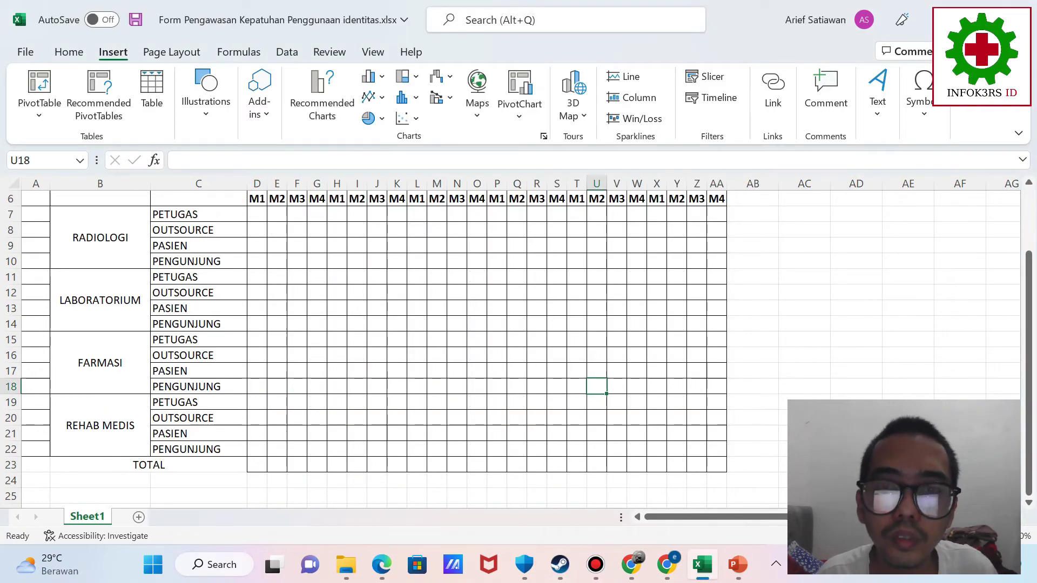
{"action": "left_click", "coordinate": [595, 564]}
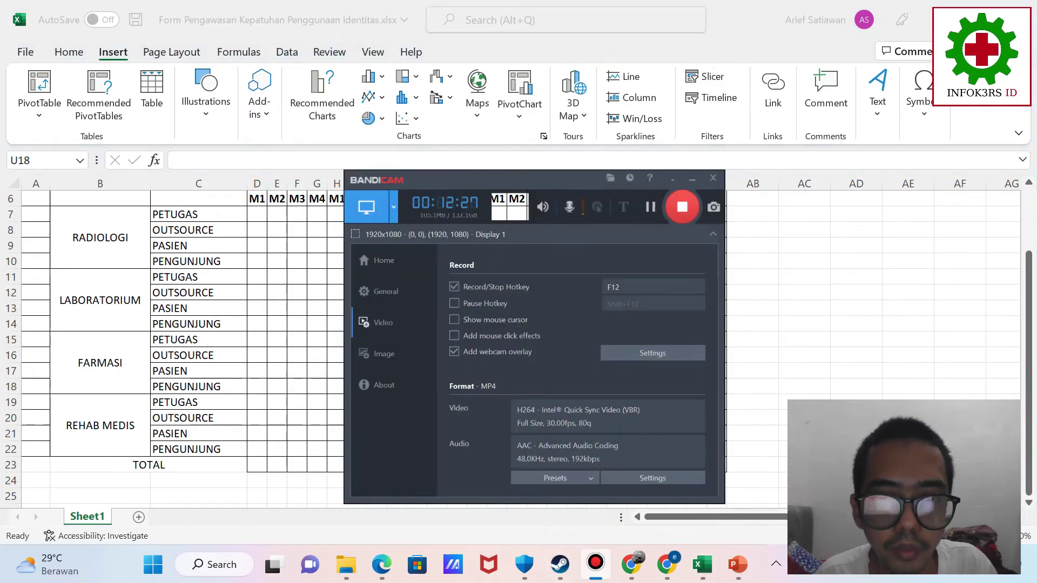
{"action": "left_click", "coordinate": [595, 565]}
{"action": "left_click", "coordinate": [595, 564]}
{"action": "left_click", "coordinate": [595, 564]}
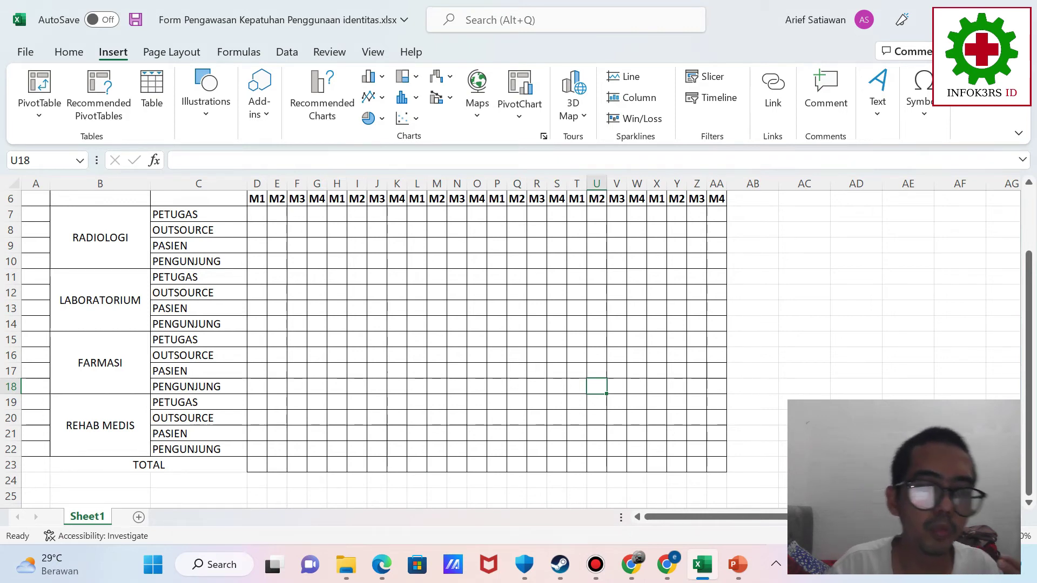
Fill January M1 cells D7:D22 with 8, 9, 6, 5, 4, 7, 8, 9, 5, 4, 6, 7, 5, 4, 7 and 8
{"action": "left_click", "coordinate": [257, 215]}
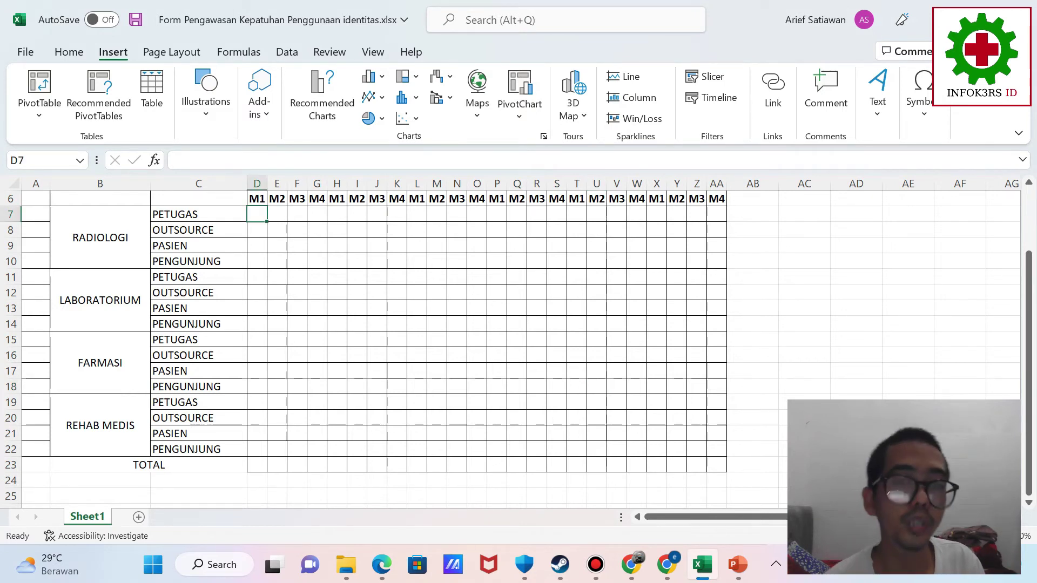
{"action": "type", "text": "8"}
{"action": "key", "text": "Return"}
{"action": "type", "text": "9"}
{"action": "key", "text": "Return"}
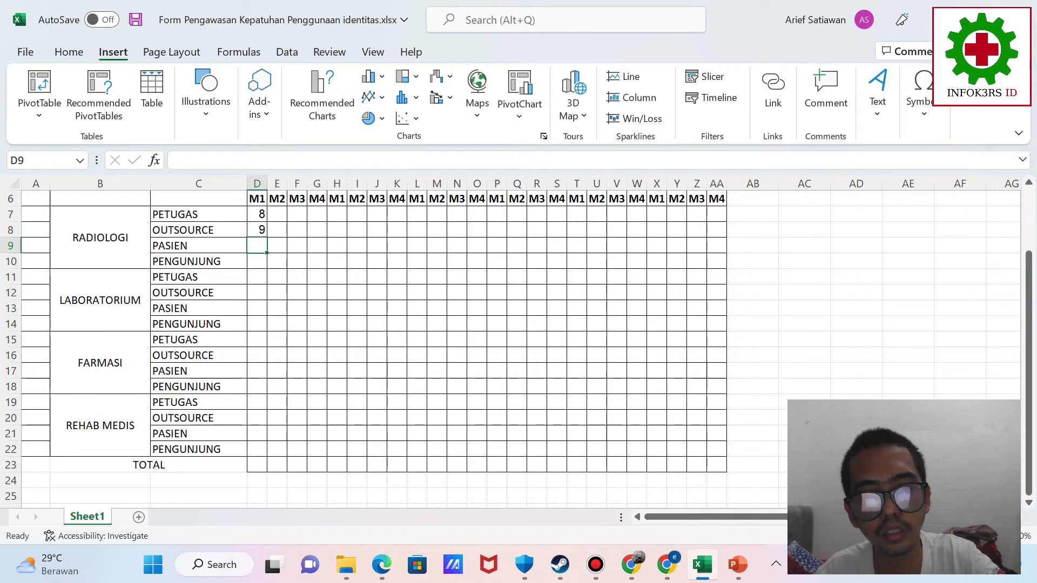
{"action": "type", "text": "6 5 4 7 8 9"}
{"action": "key", "text": "Return"}
{"action": "type", "text": "5 4 6 7 5 4"}
{"action": "key", "text": "Return"}
{"action": "type", "text": "7"}
{"action": "key", "text": "Return"}
{"action": "type", "text": "8"}
{"action": "key", "text": "Up"}
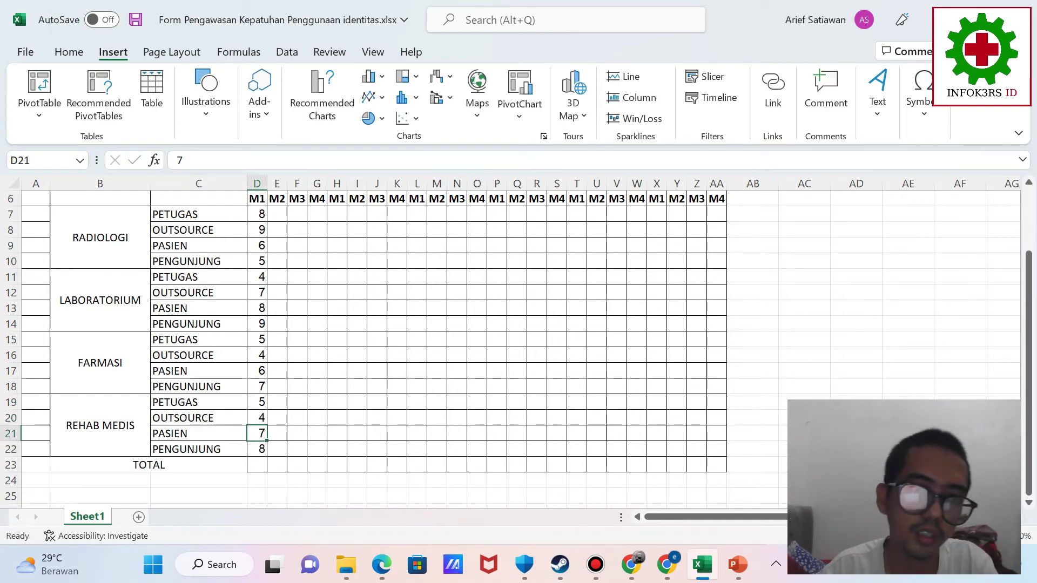
Sum the January M1 numbers D7:D22 into TOTAL cell D23 with AutoSum and widen column D to fit the result
{"action": "left_click_drag", "start_coordinate": [257, 214], "coordinate": [257, 448]}
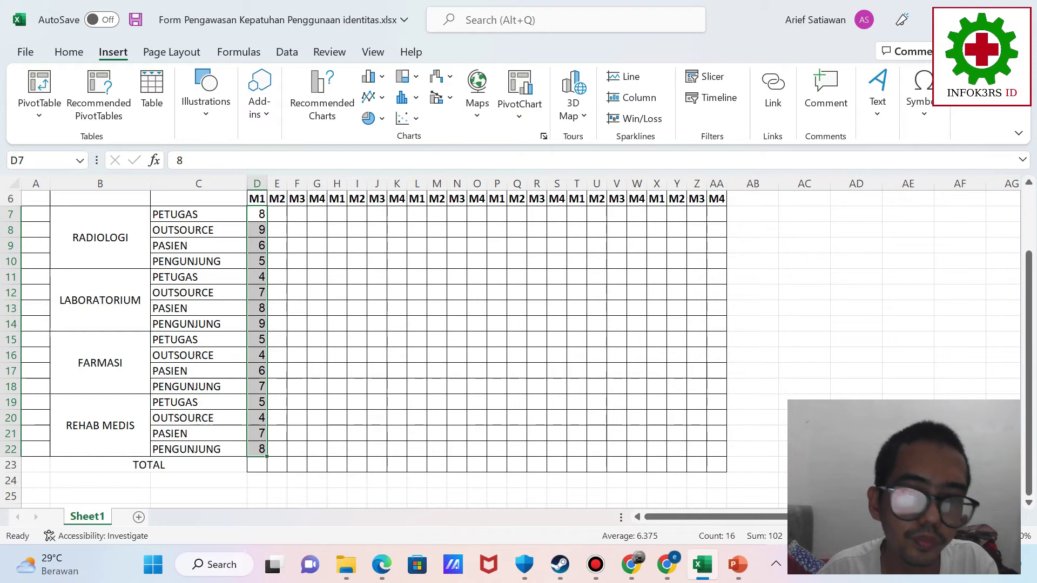
{"action": "left_click", "coordinate": [68, 52]}
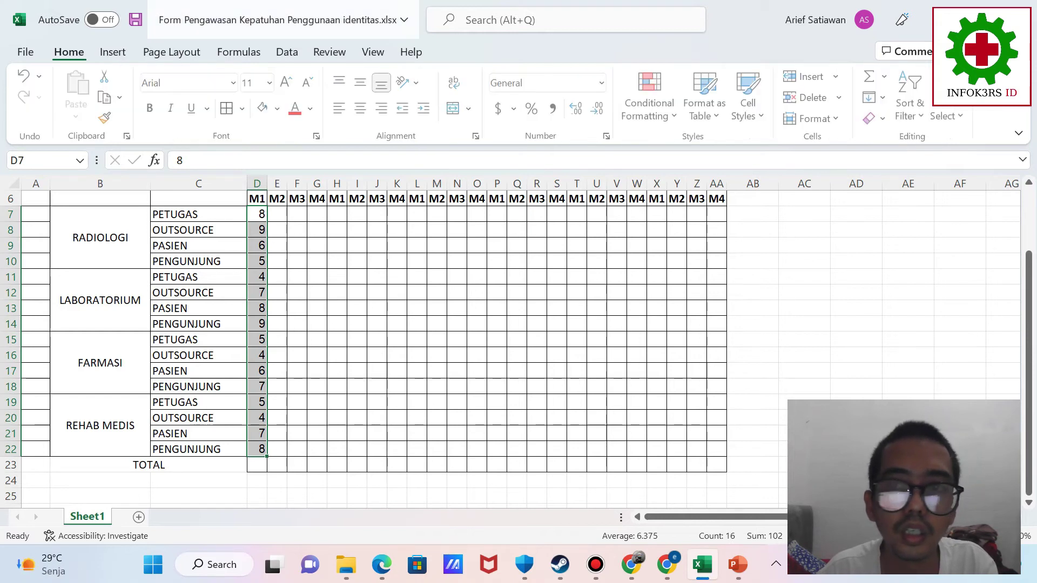
{"action": "left_click", "coordinate": [870, 76]}
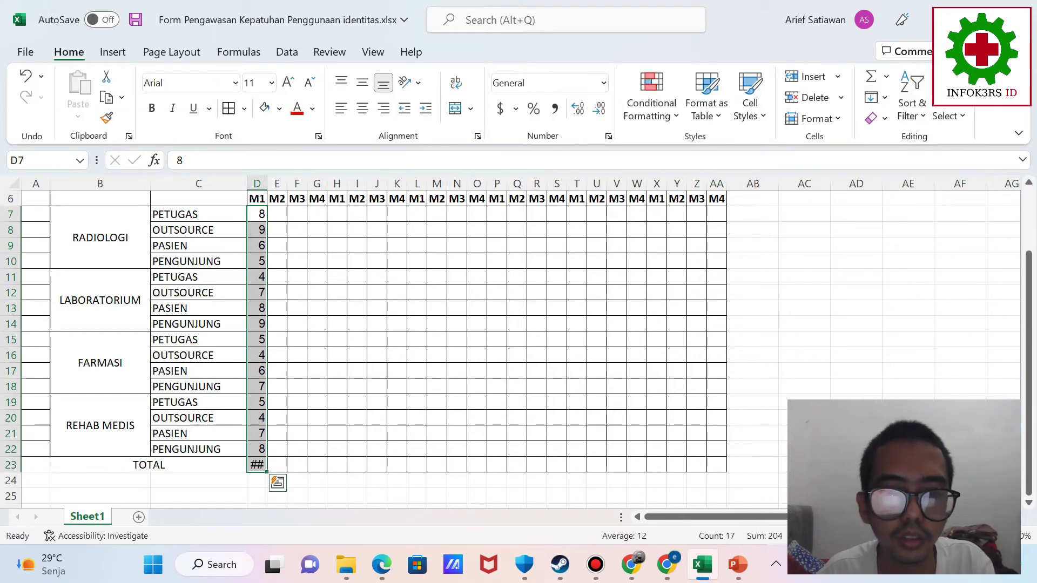
{"action": "left_click", "coordinate": [199, 495]}
{"action": "left_click", "coordinate": [257, 465]}
{"action": "left_click_drag", "start_coordinate": [267, 184], "coordinate": [273, 184]}
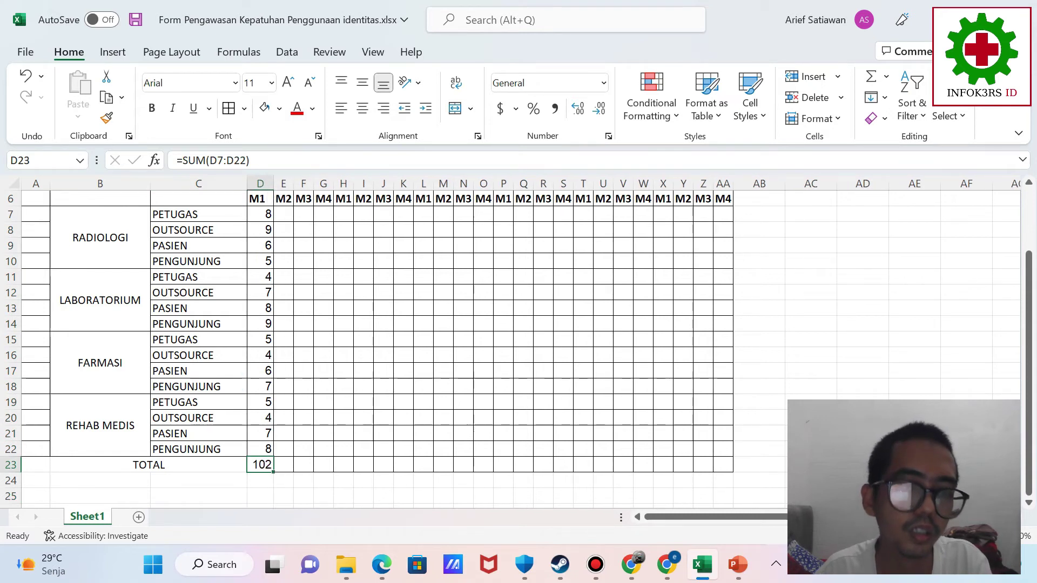
{"action": "left_click", "coordinate": [260, 480]}
{"action": "left_click", "coordinate": [260, 465]}
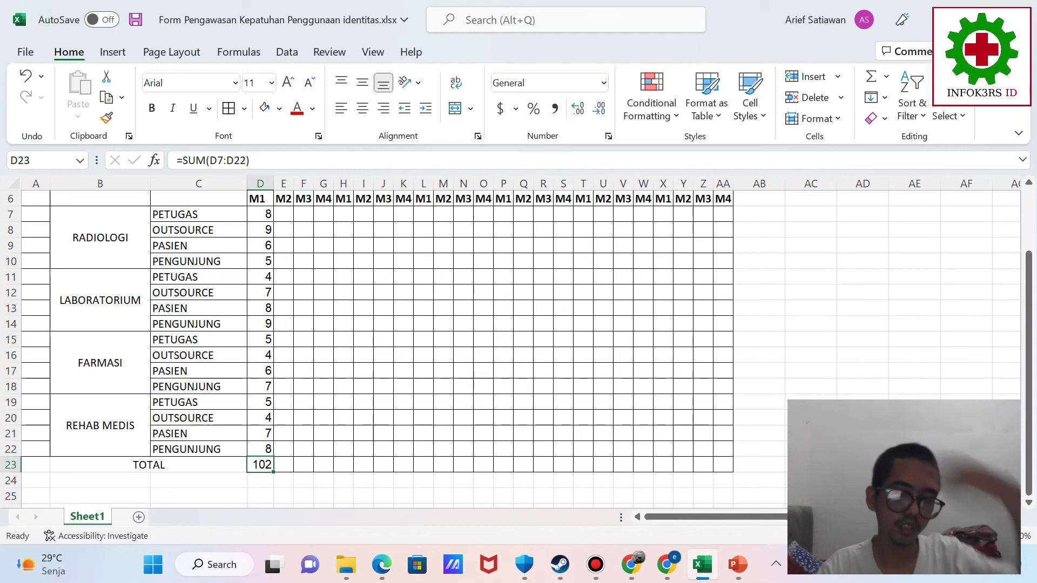
Merge and center cells B24:C24 below the TOTAL row and label them NILAI
{"action": "left_click_drag", "start_coordinate": [100, 481], "coordinate": [200, 480]}
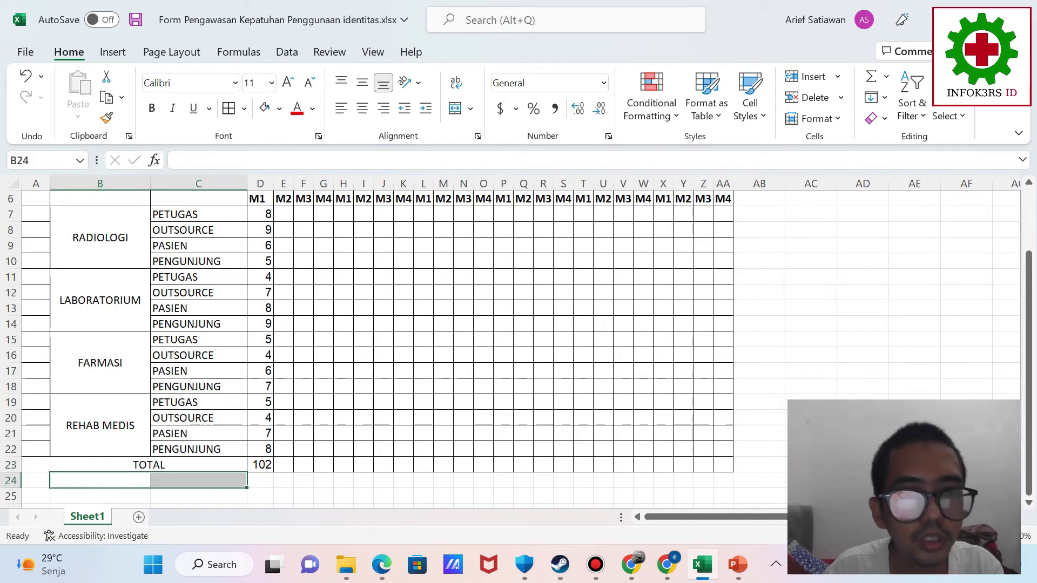
{"action": "left_click", "coordinate": [455, 108]}
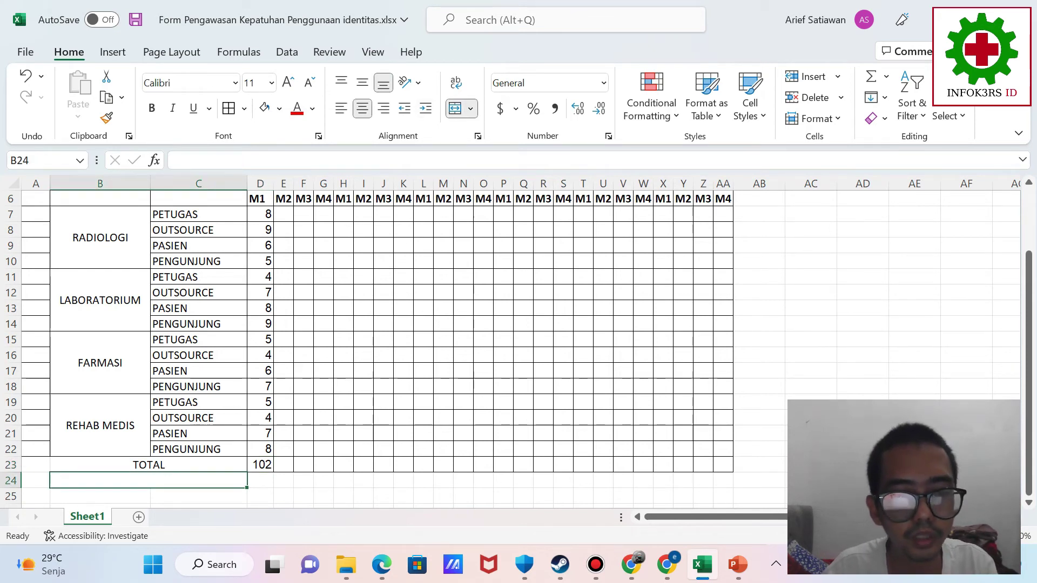
{"action": "type", "text": "NILAI"}
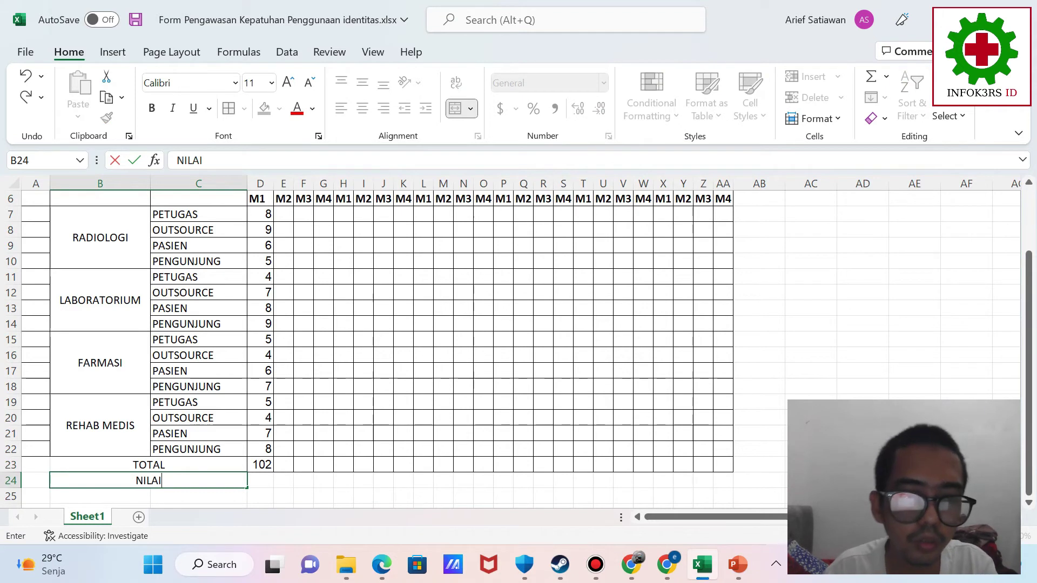
{"action": "key", "text": "Tab"}
Enter the formula =D23/160 in the January M1 NILAI cell, D24
{"action": "type", "text": "="}
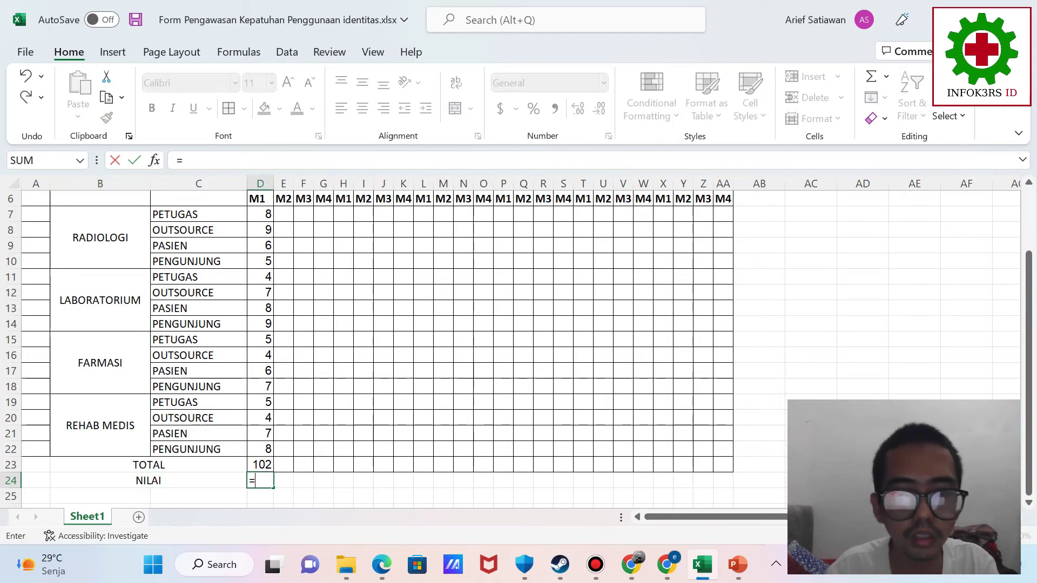
{"action": "key", "text": "Up"}
{"action": "type", "text": "/"}
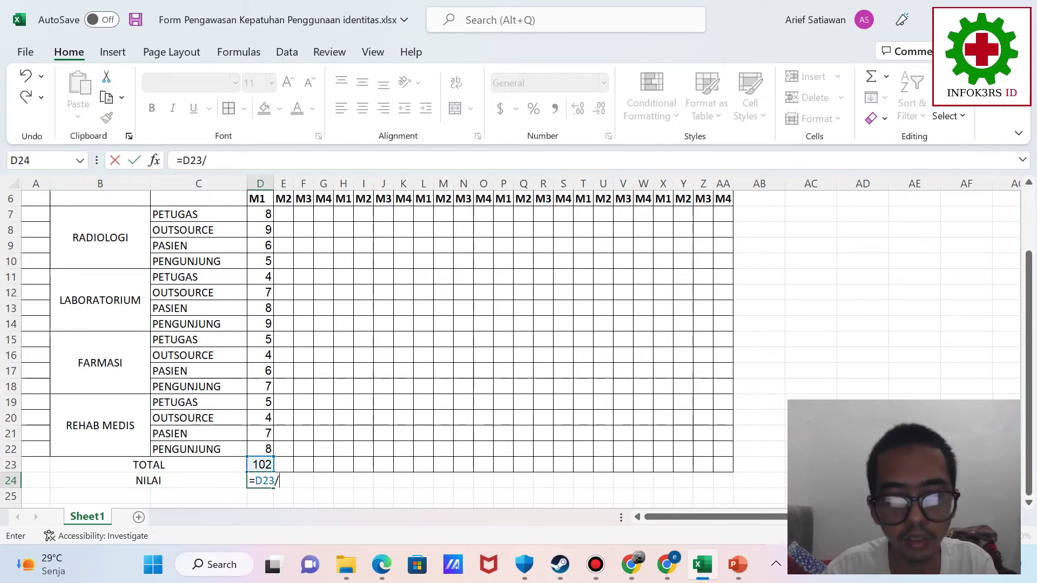
{"action": "type", "text": "160"}
{"action": "key", "text": "Return"}
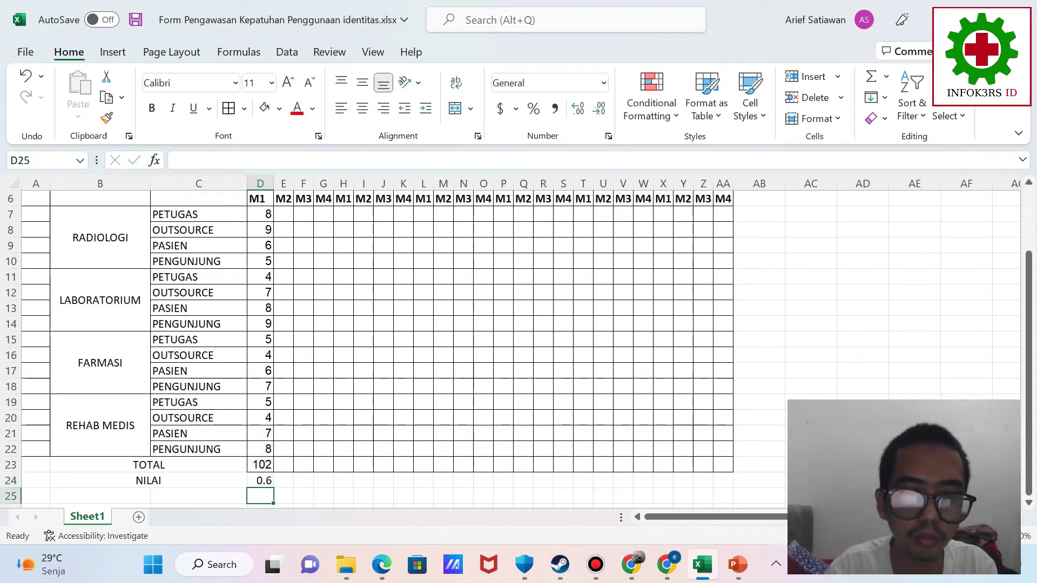
Extend the NILAI formula in D24 to =D23/160*100
{"action": "key", "text": "Up"}
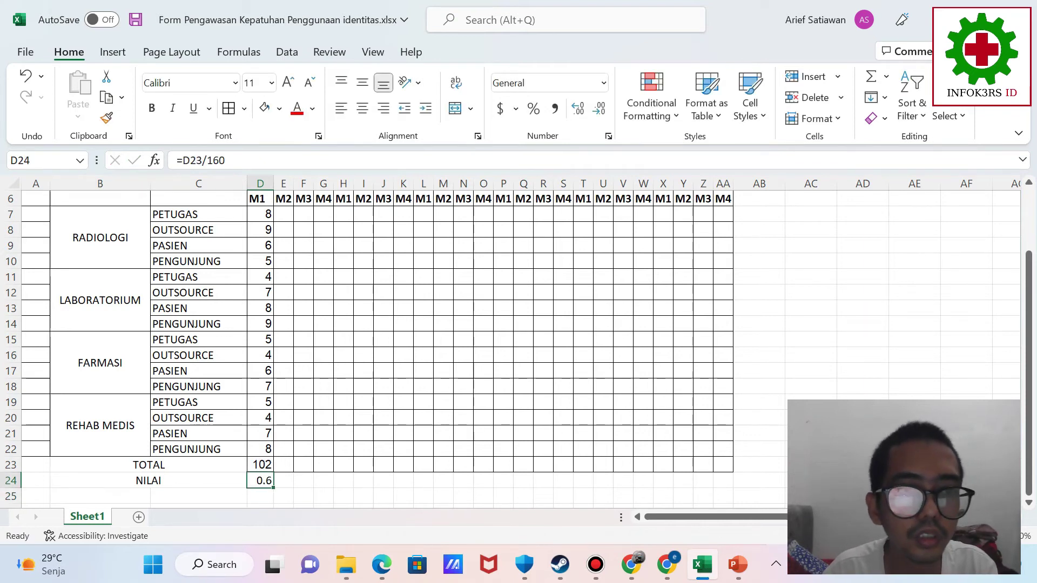
{"action": "key", "text": "F2"}
{"action": "type", "text": "*100"}
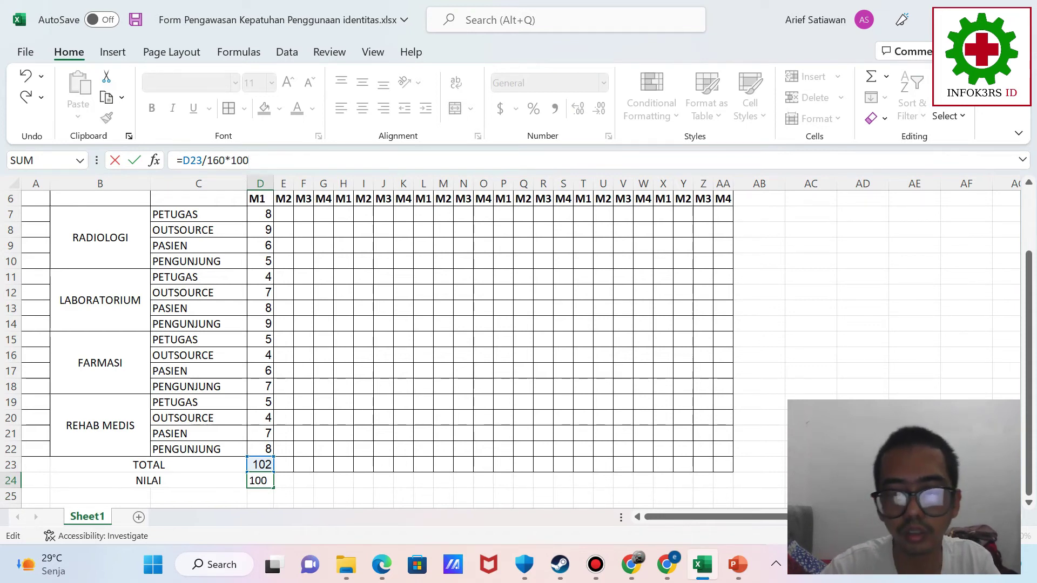
{"action": "key", "text": "Return"}
{"action": "left_click", "coordinate": [304, 506]}
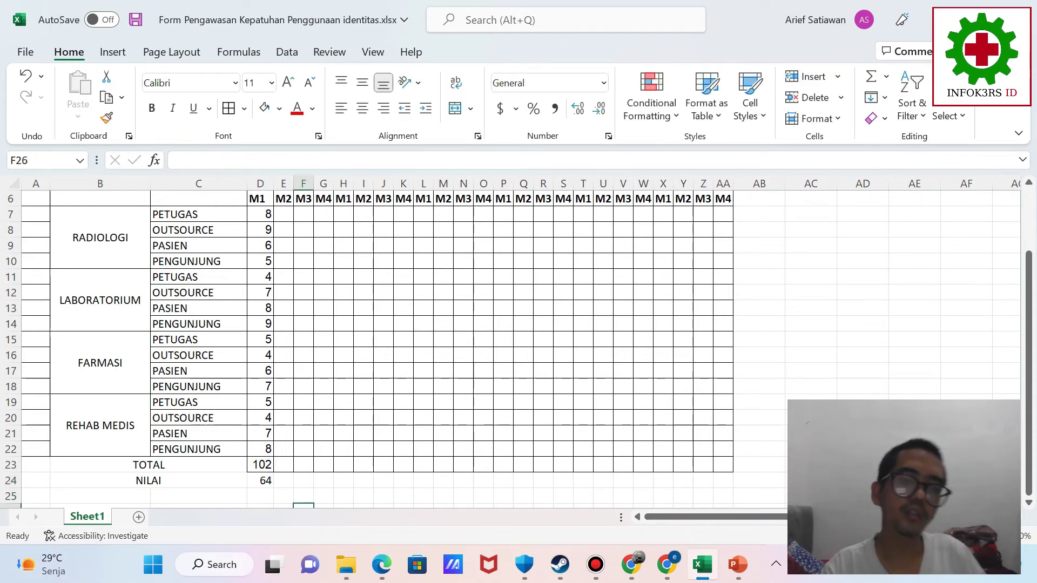
{"action": "left_click", "coordinate": [260, 481]}
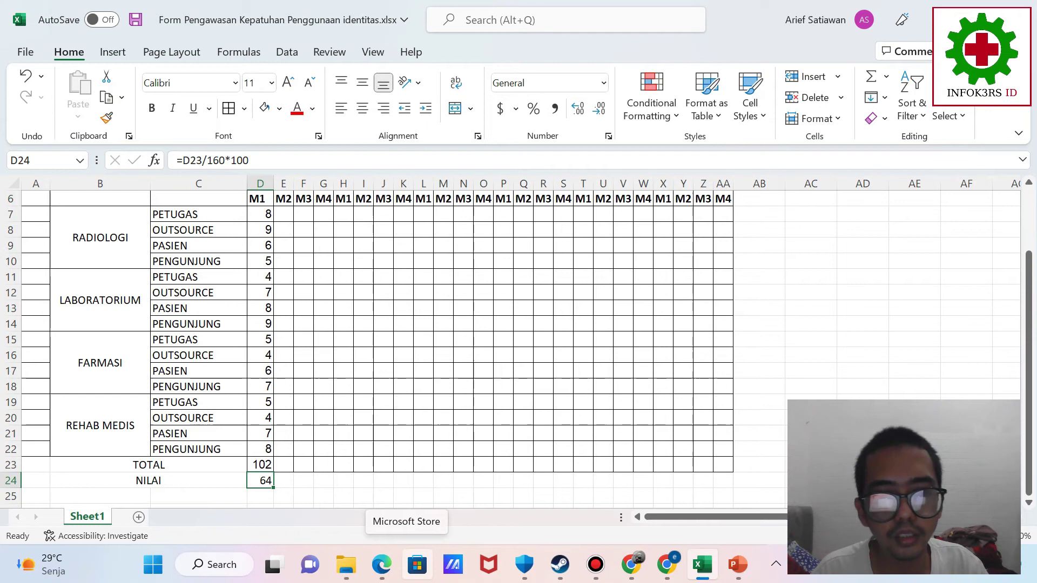
Switch to Edge and read the KARS survey instrument PDF's MFK 4 element 1 points on identification and security monitoring
{"action": "scroll", "coordinate": [378, 345], "scroll_direction": "up", "scroll_amount": 2}
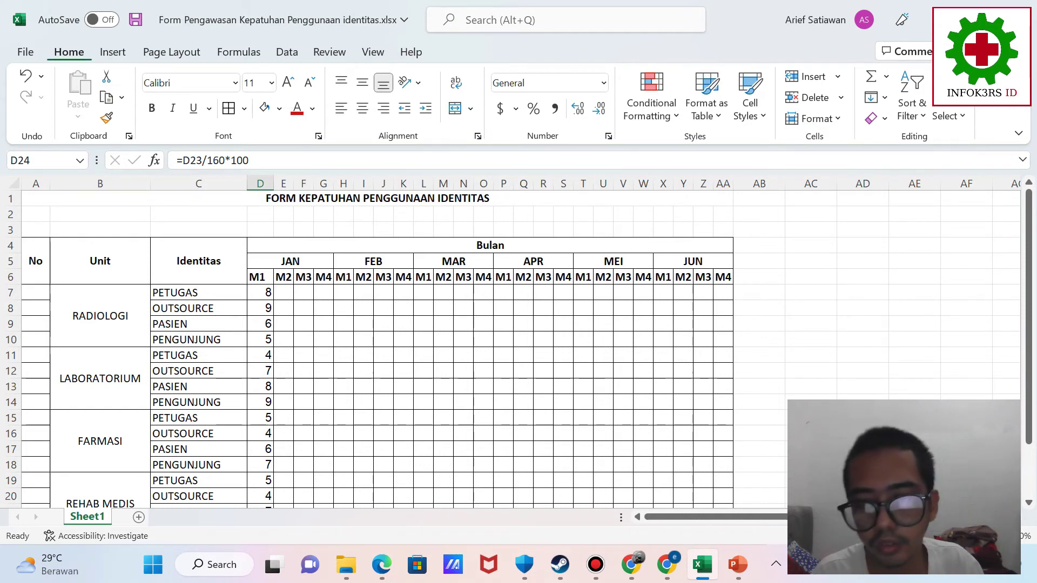
{"action": "left_click", "coordinate": [381, 564]}
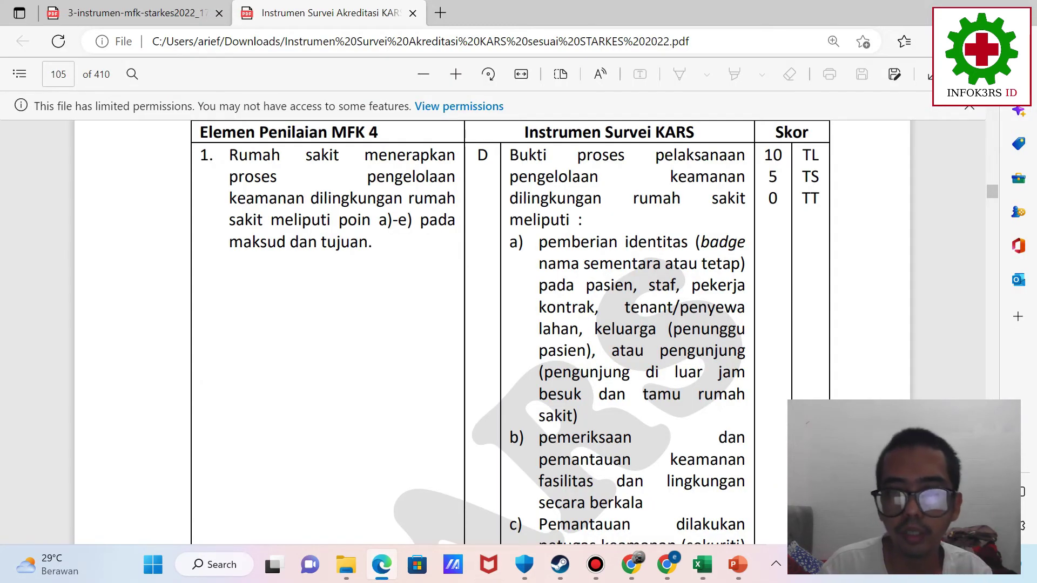
{"action": "scroll", "coordinate": [495, 332], "scroll_direction": "down", "scroll_amount": 1}
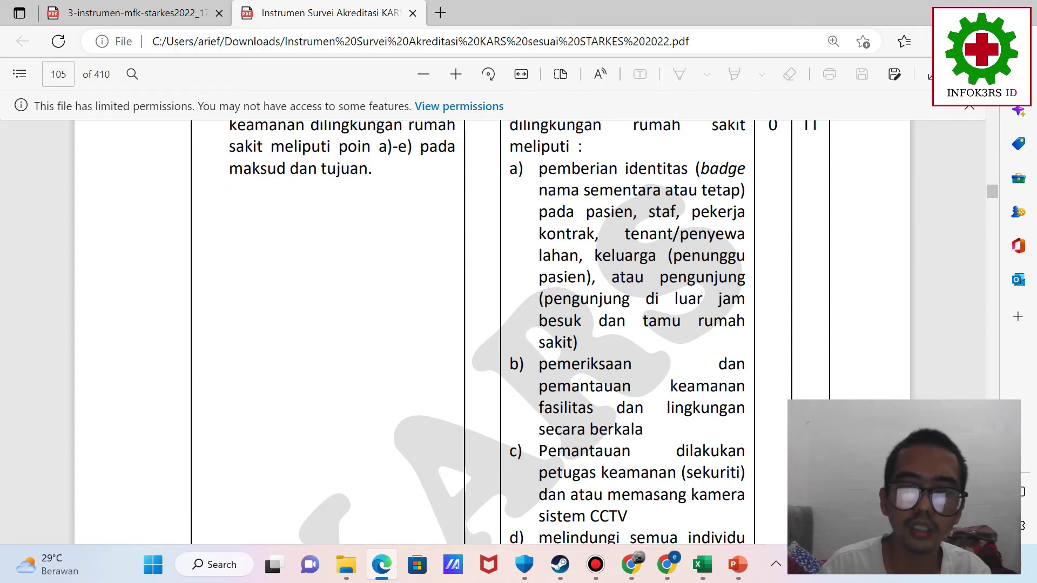
Switch to PowerPoint and add a new slide after the Identifikasi Pengunjung slide, titled "Pemeriksaan Keamanan"
{"action": "left_click", "coordinate": [737, 564]}
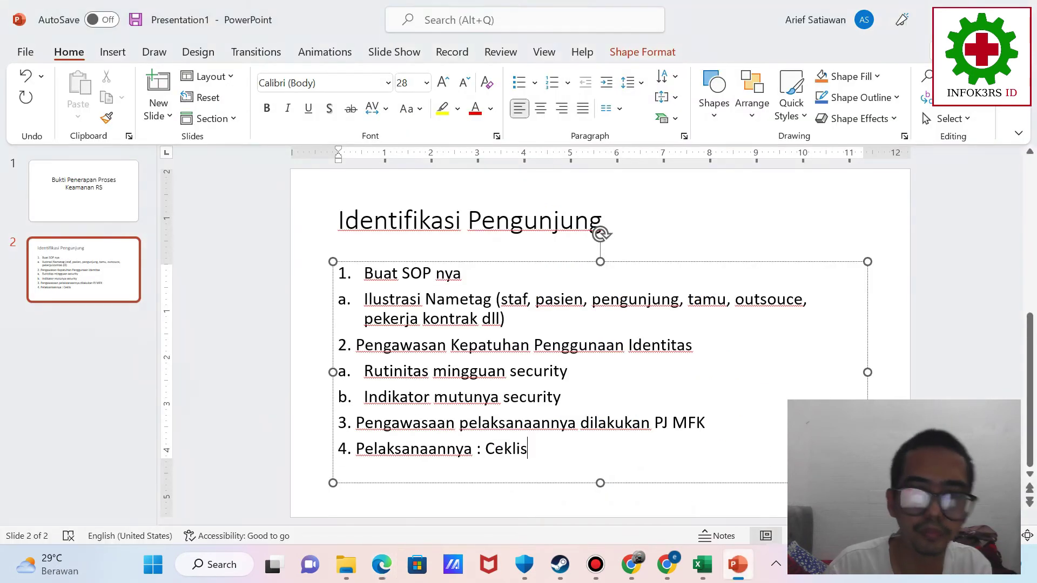
{"action": "right_click", "coordinate": [92, 270]}
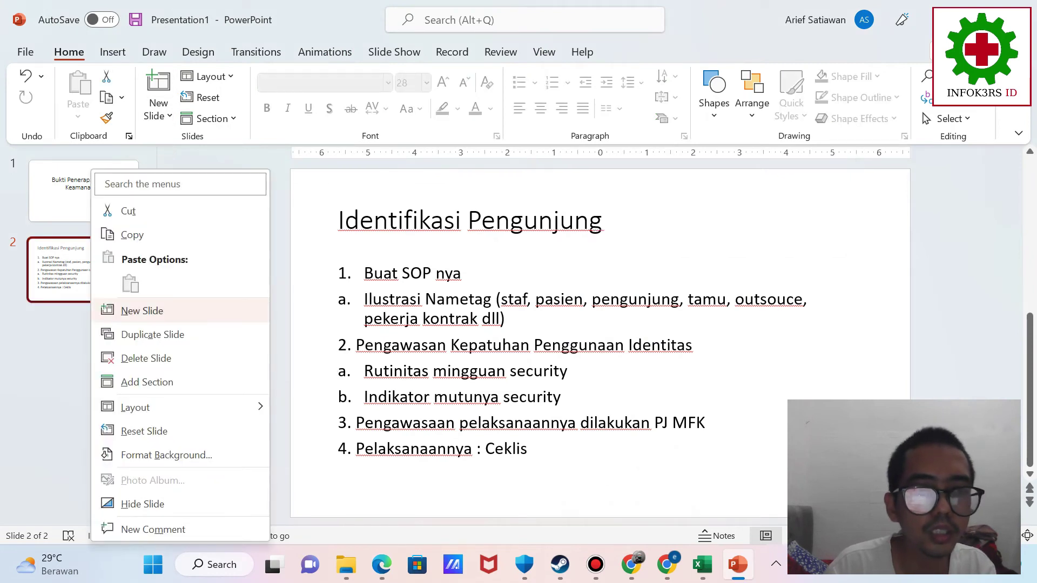
{"action": "left_click", "coordinate": [141, 311]}
{"action": "left_click", "coordinate": [464, 222]}
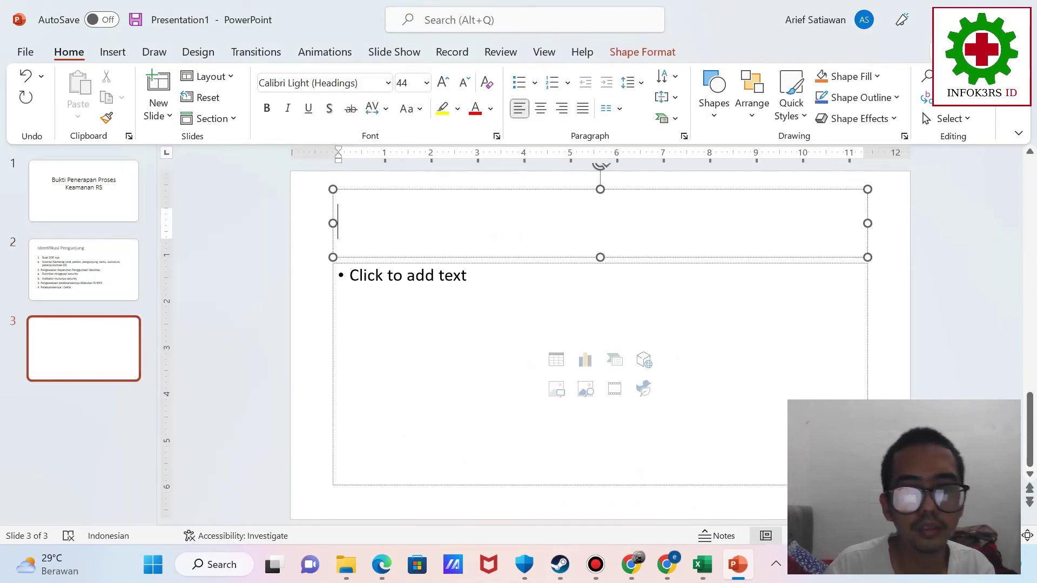
{"action": "type", "text": "Peme"}
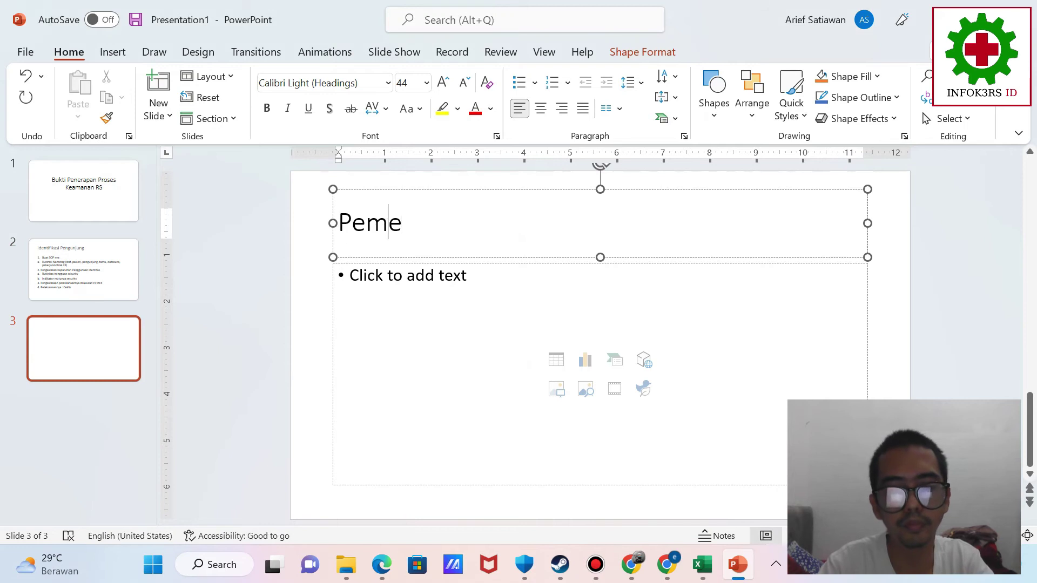
{"action": "type", "text": "riksaan Keamanan"}
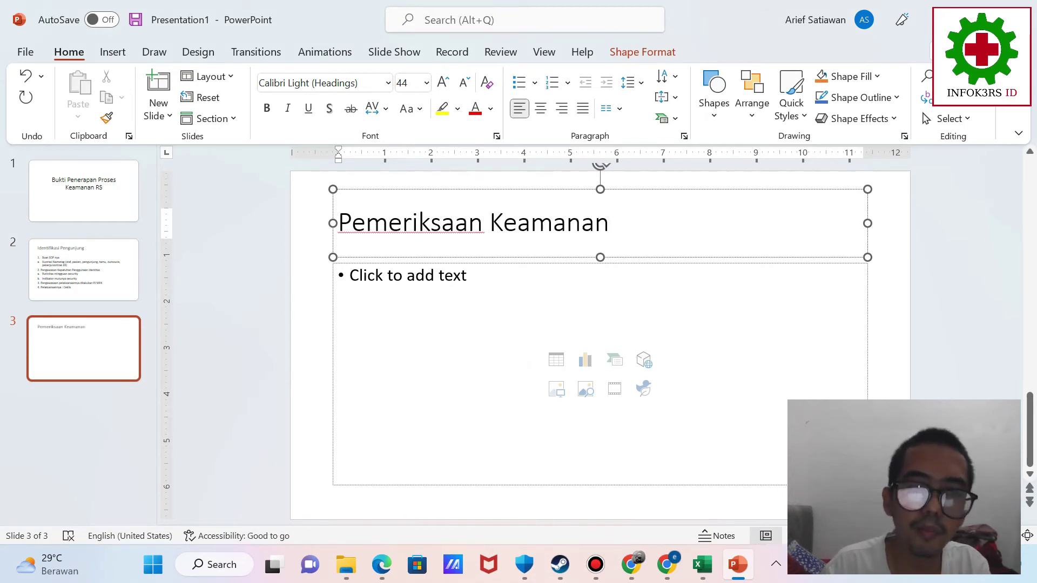
Enter "SOP nya (security)" as numbered item 1 in the body of the Pemeriksaan Keamanan slide
{"action": "key", "text": "ctrl+Return"}
{"action": "key", "text": "BackSpace"}
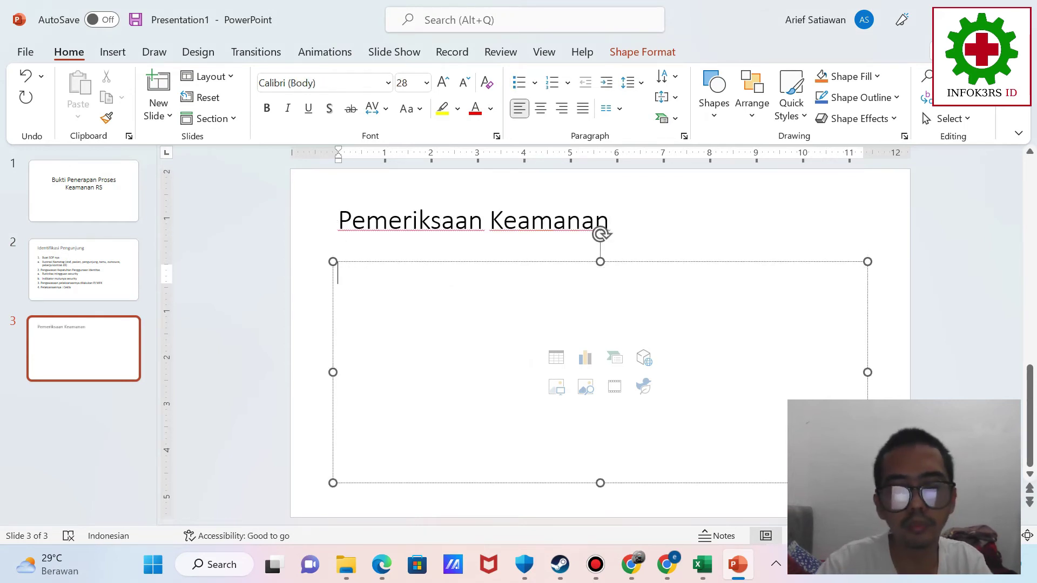
{"action": "type", "text": "1. SOP nya"}
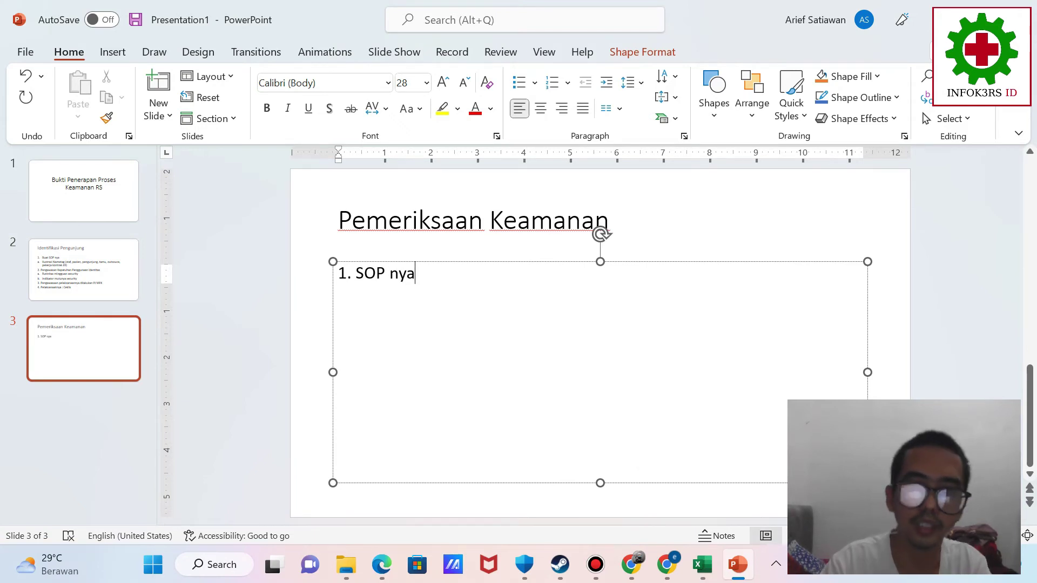
{"action": "key", "text": "Return"}
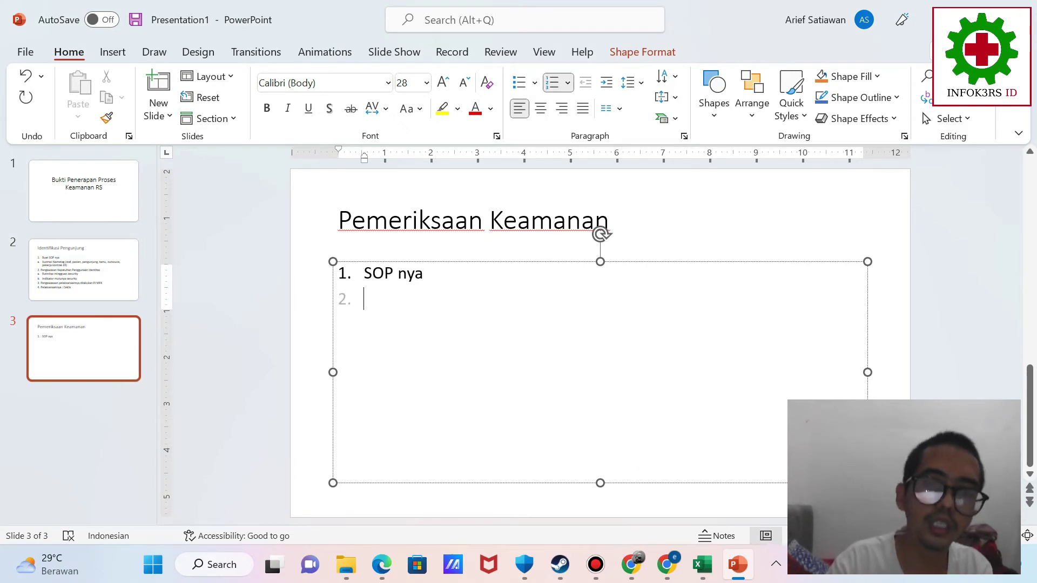
{"action": "key", "text": "BackSpace"}
{"action": "key", "text": "BackSpace"}
{"action": "type", "text": "(security)"}
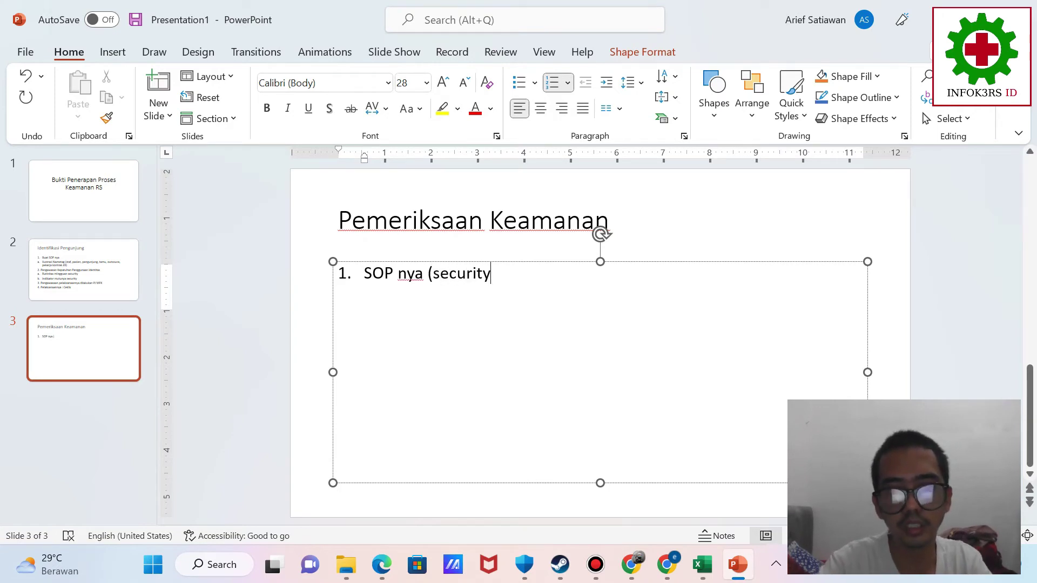